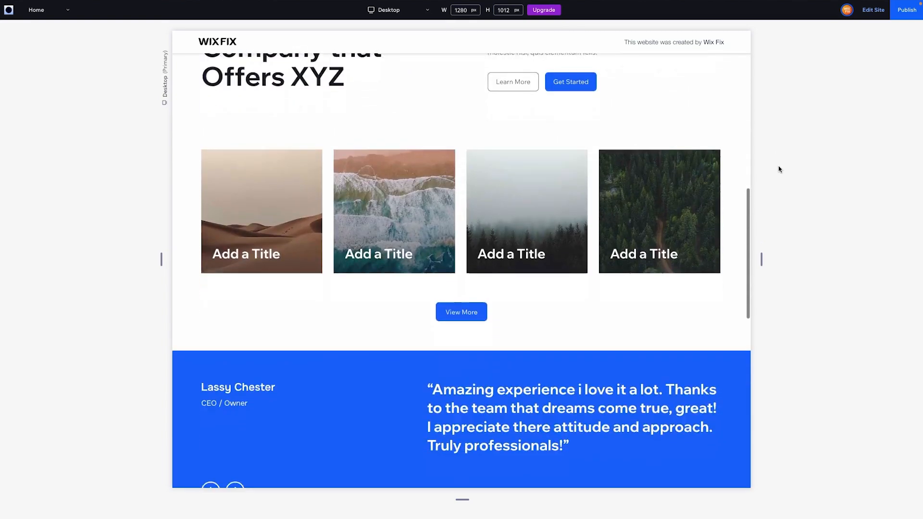
# Return from the preview to the editor, select the page header and set its scroll effect to Freeze.
pyautogui.scroll(15, 780, 169)
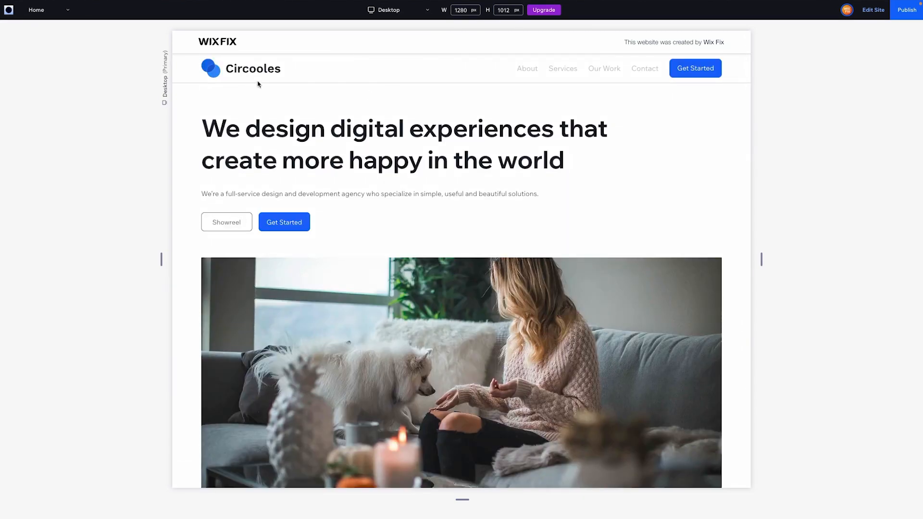
pyautogui.scroll(-10, 324, 165)
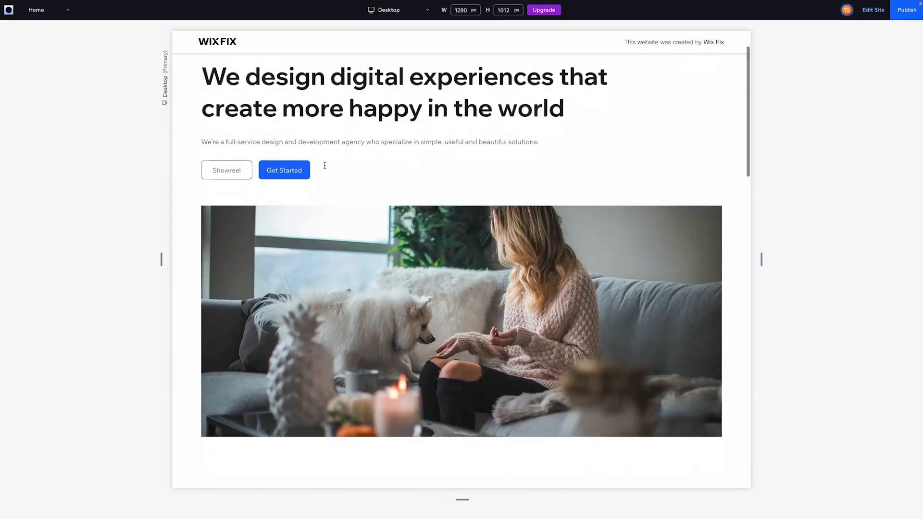
pyautogui.scroll(10, 325, 165)
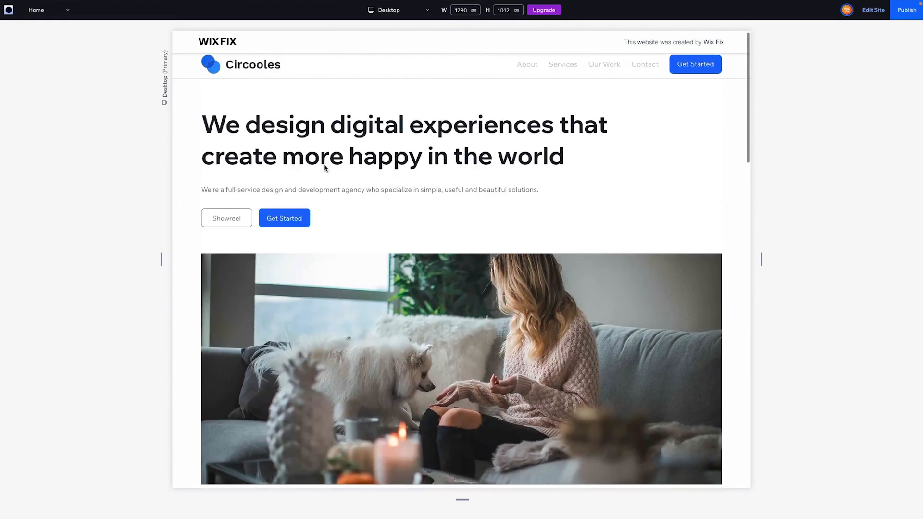
pyautogui.click(878, 14)
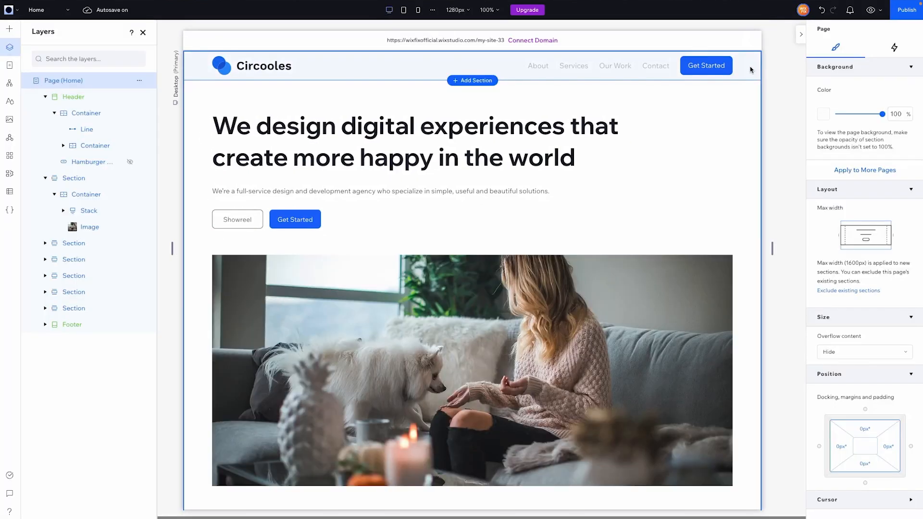
pyautogui.click(751, 70)
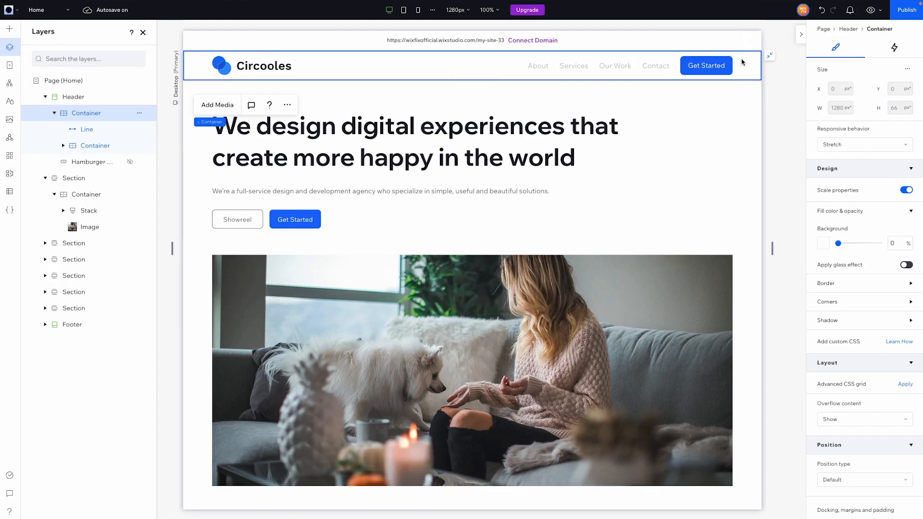
pyautogui.click(850, 29)
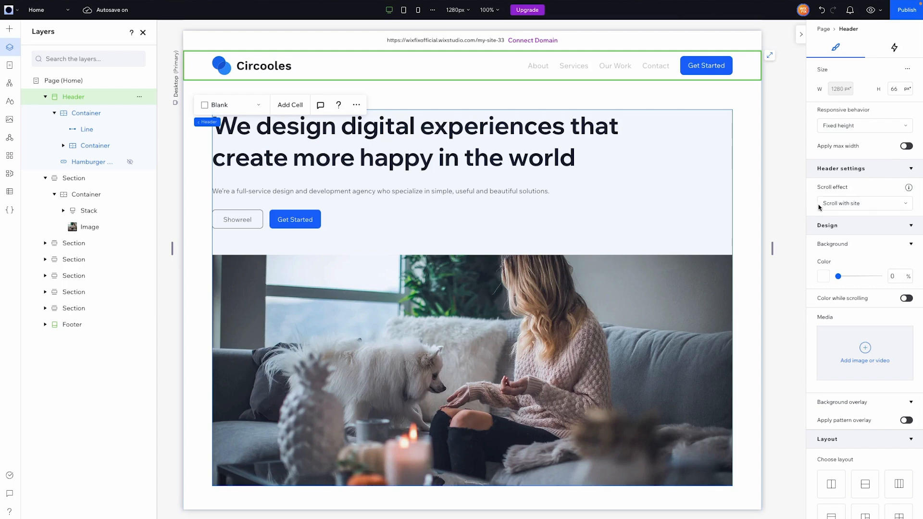
pyautogui.click(876, 208)
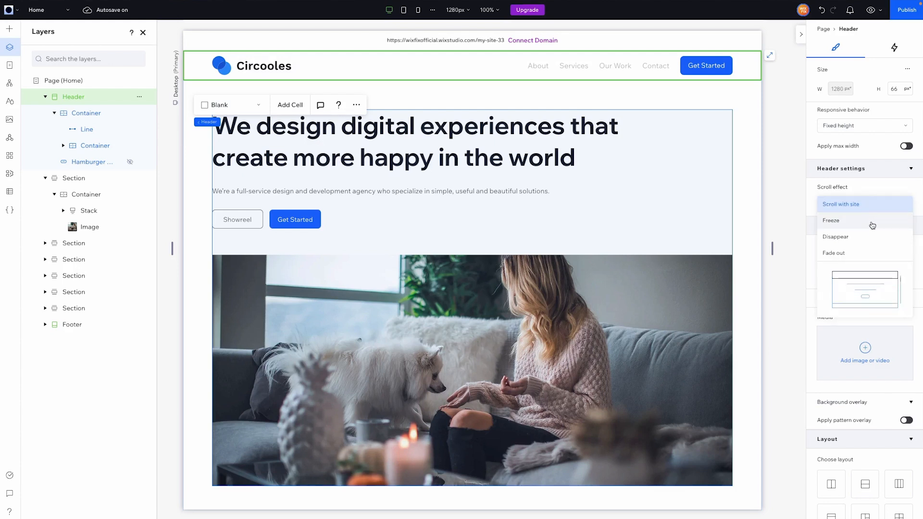
pyautogui.click(873, 224)
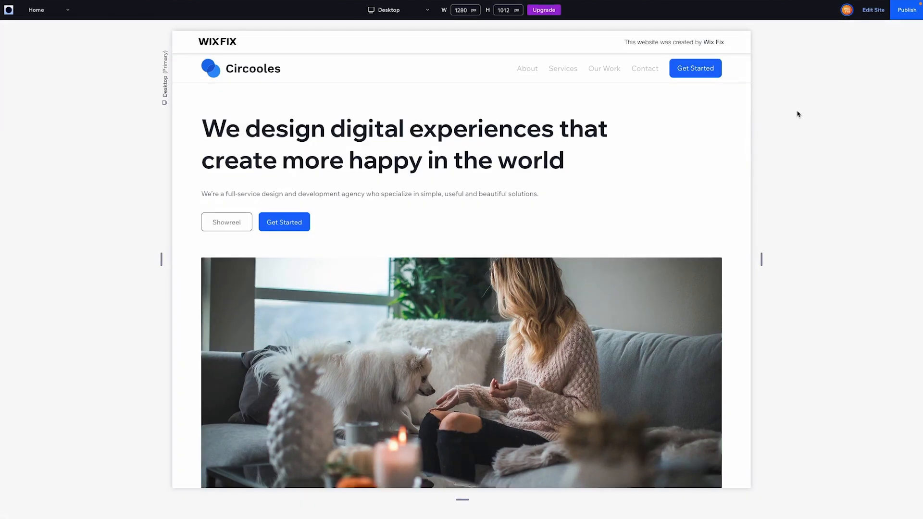
# Preview the home page and examine how the frozen header overlays the content while scrolling.
pyautogui.scroll(-6, 798, 114)
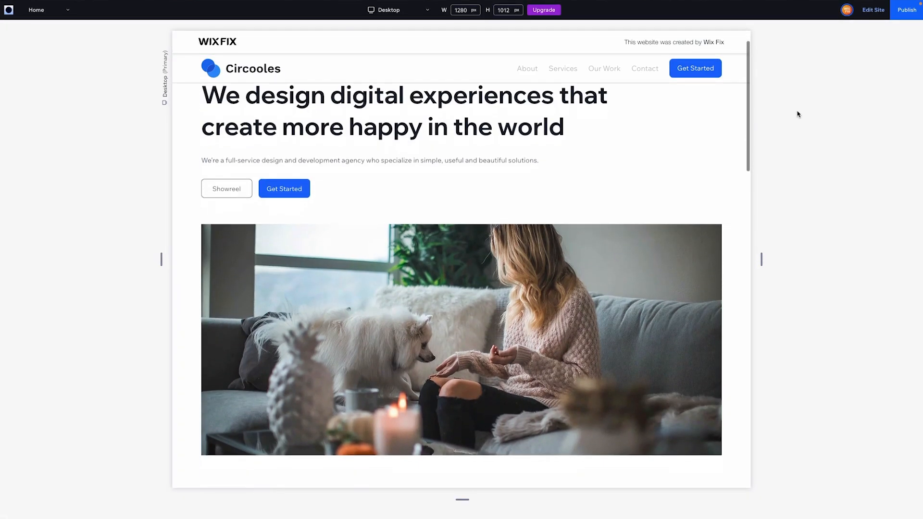
pyautogui.scroll(-5, 798, 114)
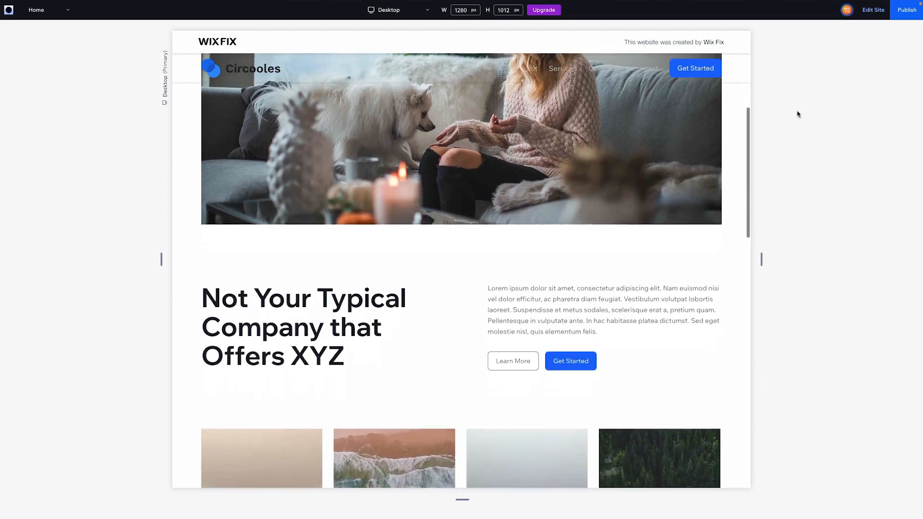
pyautogui.scroll(3, 798, 114)
pyautogui.scroll(6, 797, 113)
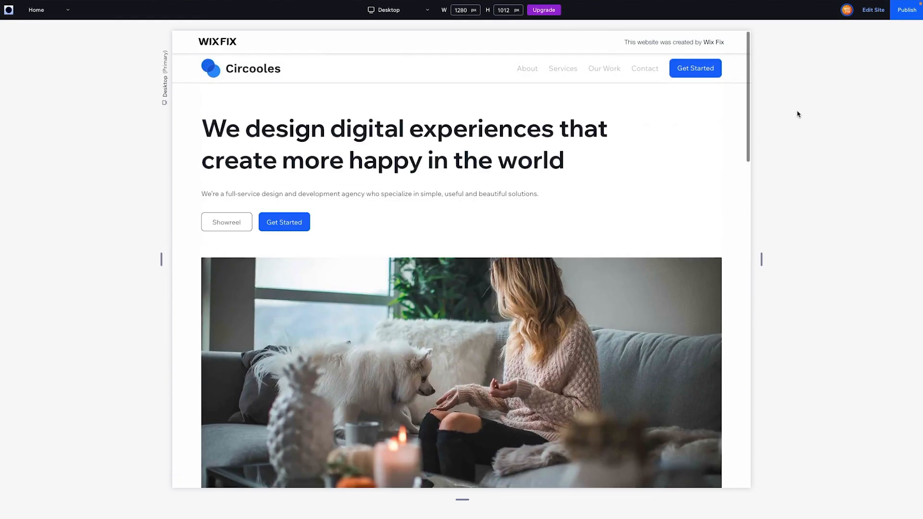
pyautogui.scroll(-3, 780, 119)
pyautogui.scroll(-3, 780, 119)
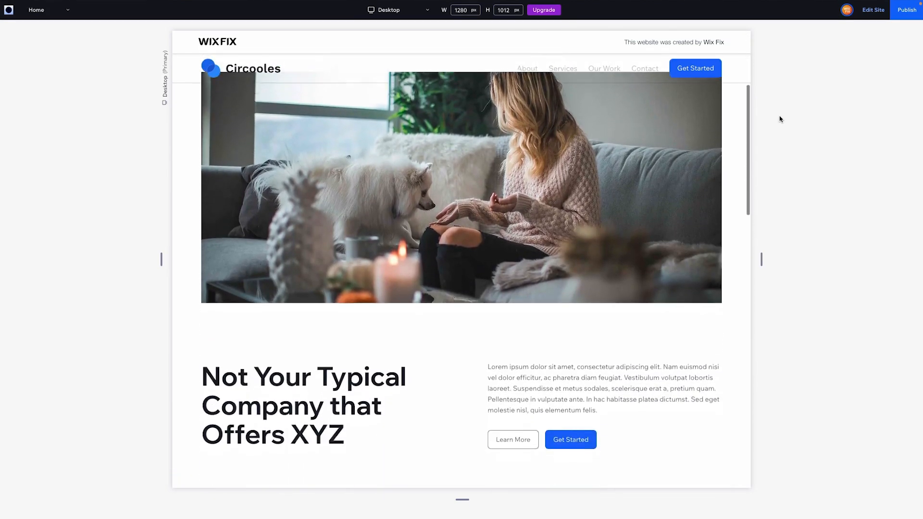
pyautogui.scroll(6, 779, 118)
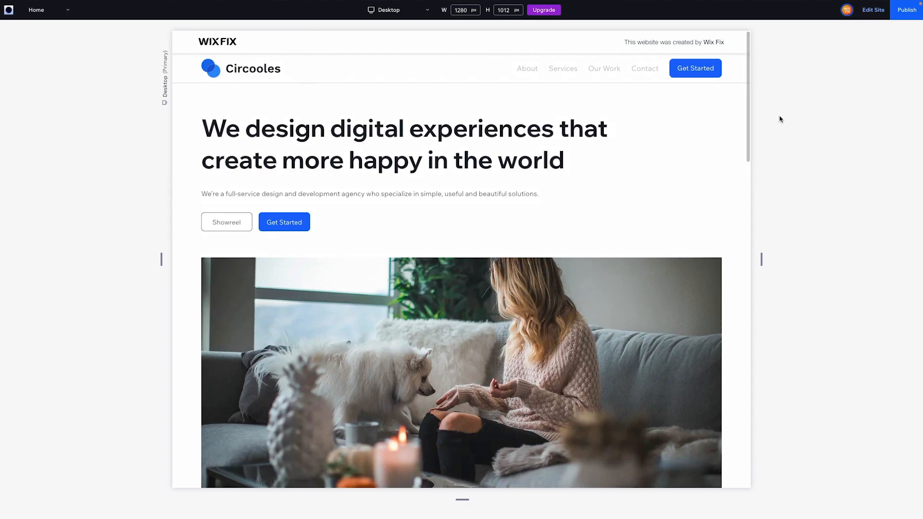
# Set the header background's opacity to 100% in the editor and check the solid header while scrolling in the preview.
pyautogui.click(876, 12)
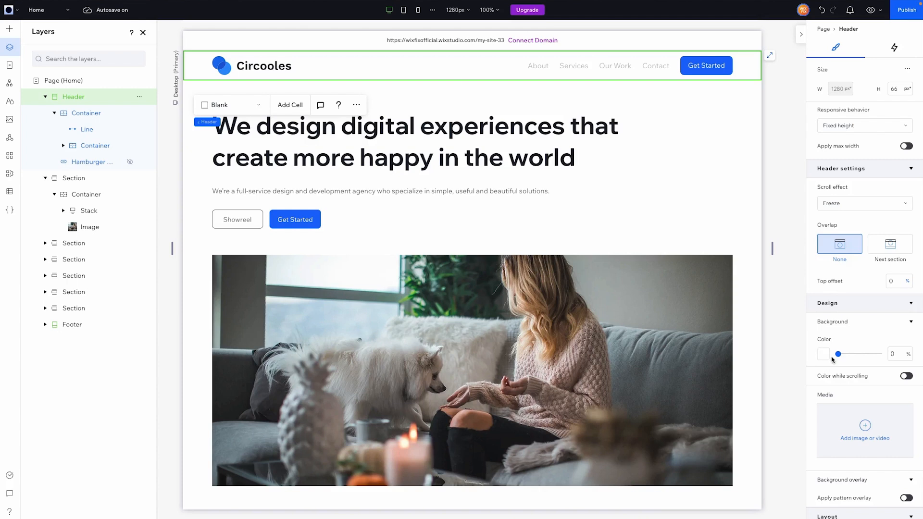
pyautogui.moveTo(839, 354); pyautogui.dragTo(903, 357)
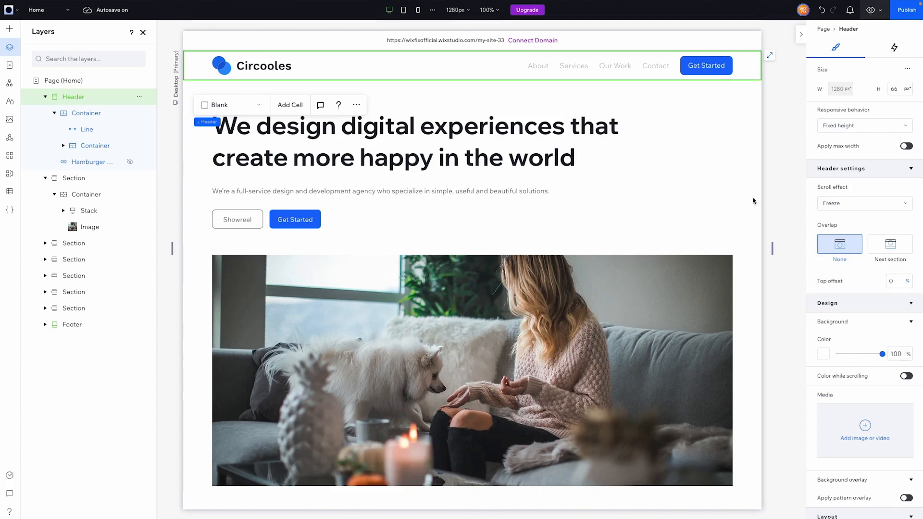
pyautogui.scroll(-4, 774, 180)
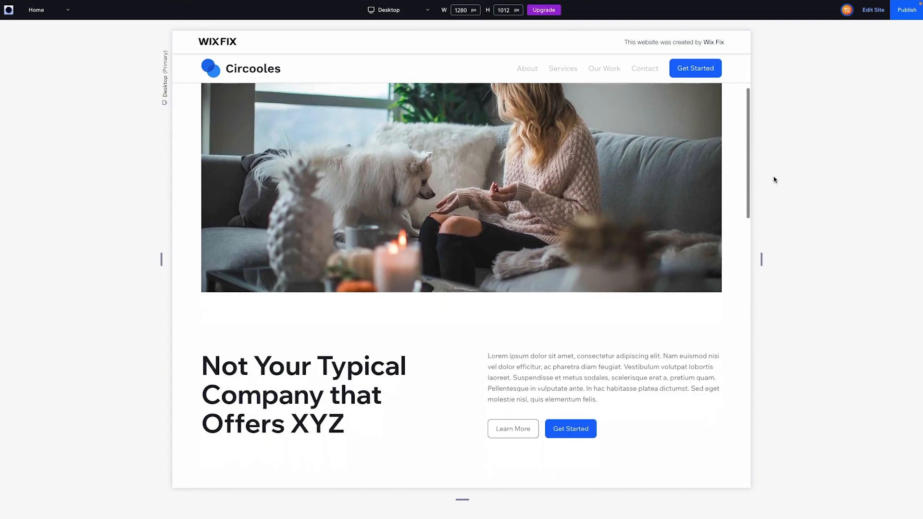
pyautogui.scroll(-5, 774, 180)
pyautogui.scroll(10, 775, 179)
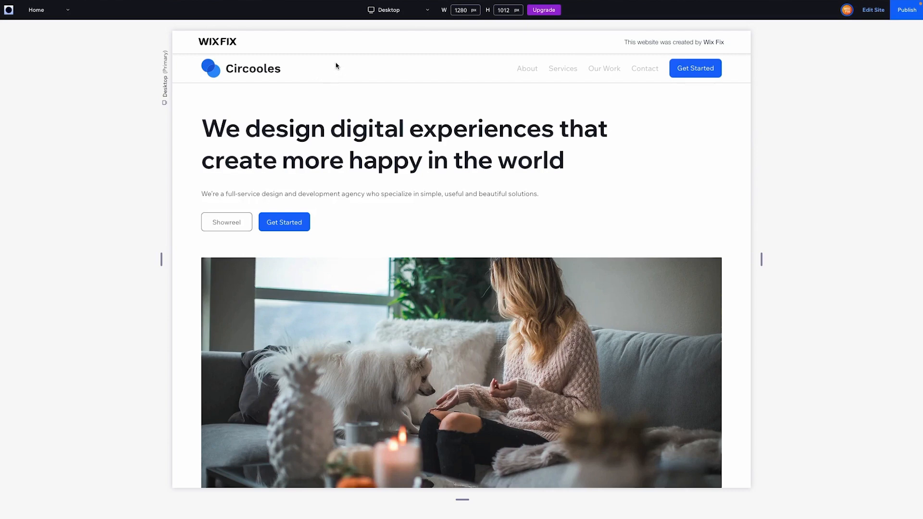
# Back in the editor, enable Color while scrolling for the header and choose the dark theme color #181D28.
pyautogui.click(877, 12)
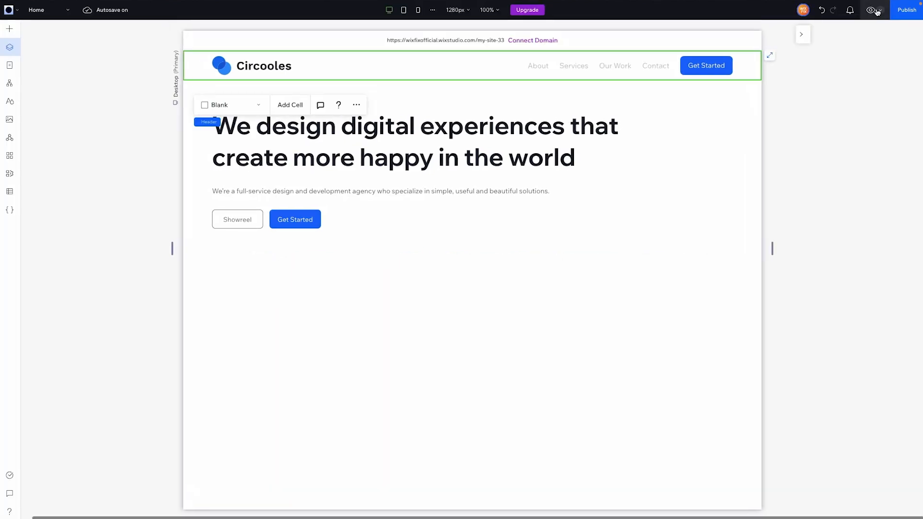
pyautogui.scroll(-2, 847, 334)
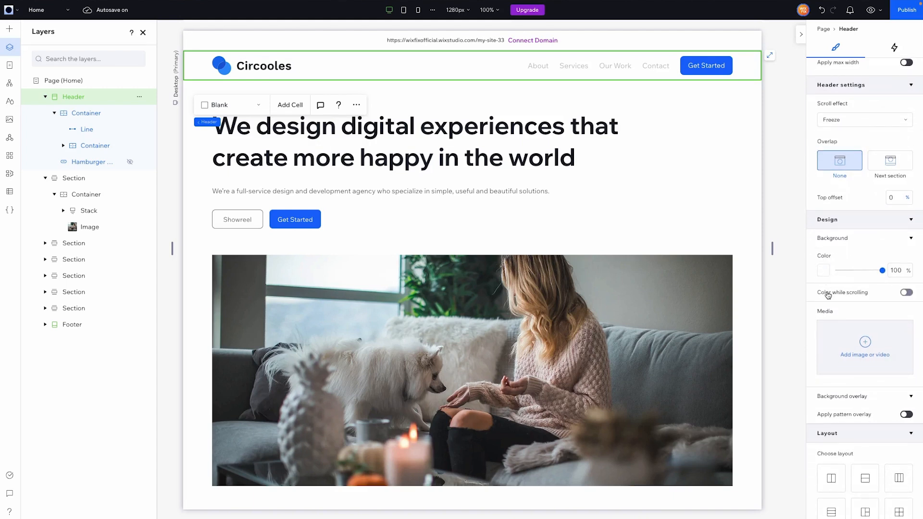
pyautogui.click(872, 297)
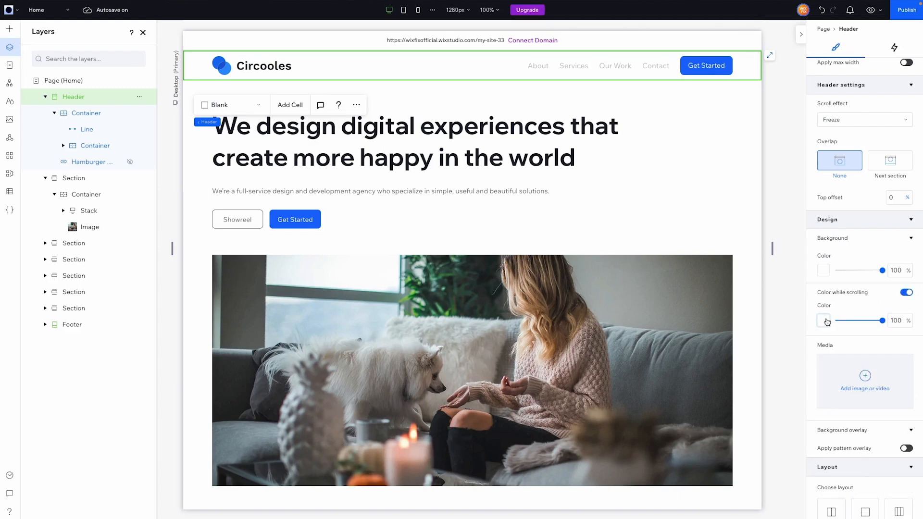
pyautogui.click(823, 321)
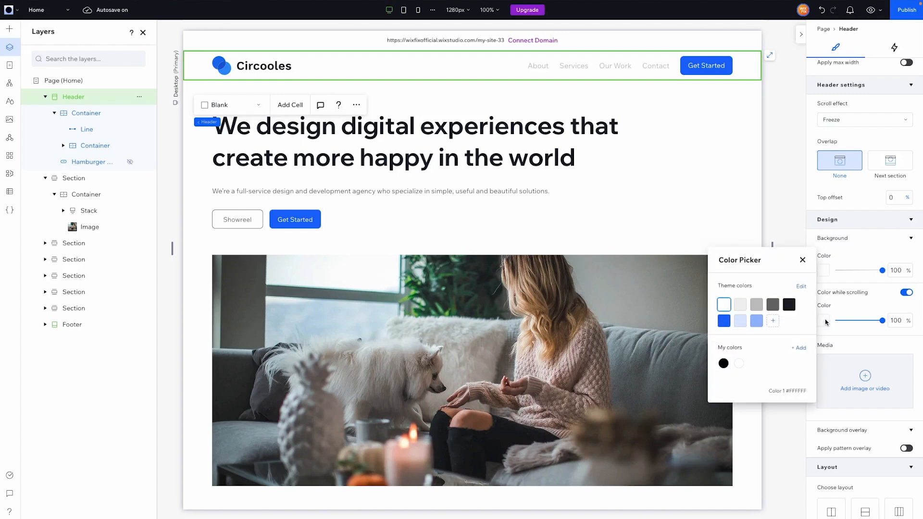
pyautogui.click(789, 306)
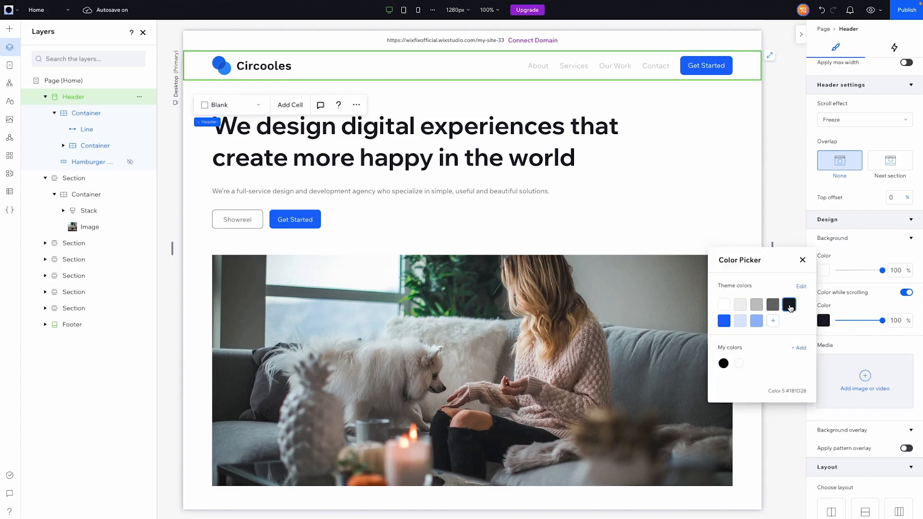
pyautogui.click(775, 197)
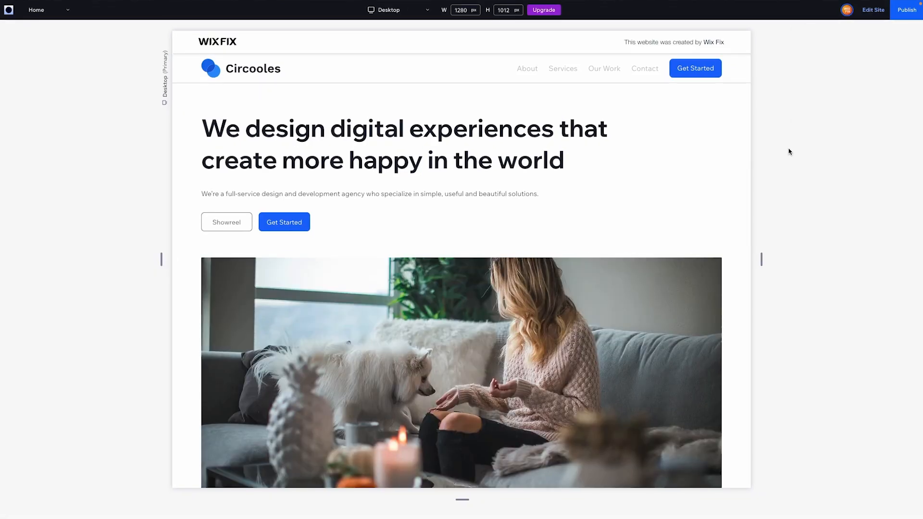
# Preview the page and examine how the header's background color changes between the top of the page and scrolled positions.
pyautogui.scroll(-10, 789, 152)
pyautogui.scroll(-7, 789, 152)
pyautogui.scroll(-4, 789, 152)
pyautogui.scroll(15, 789, 152)
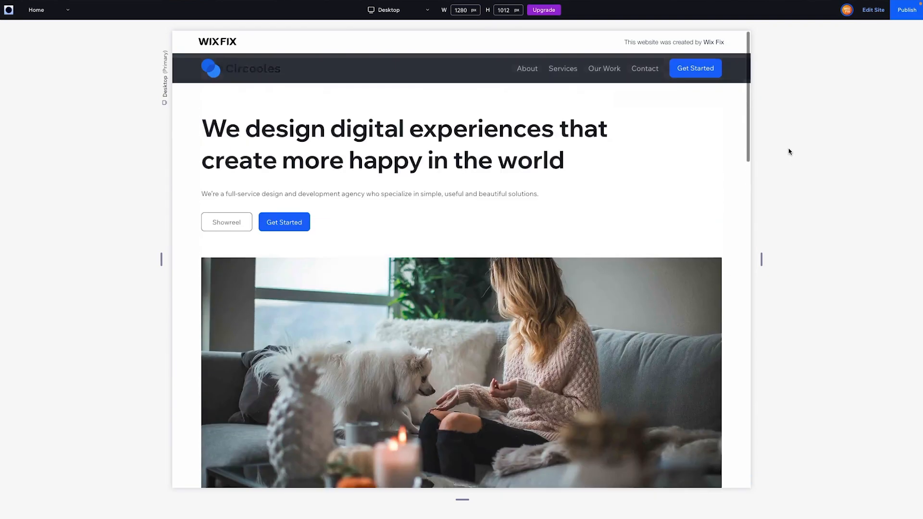
pyautogui.scroll(-6, 789, 152)
pyautogui.scroll(6, 789, 152)
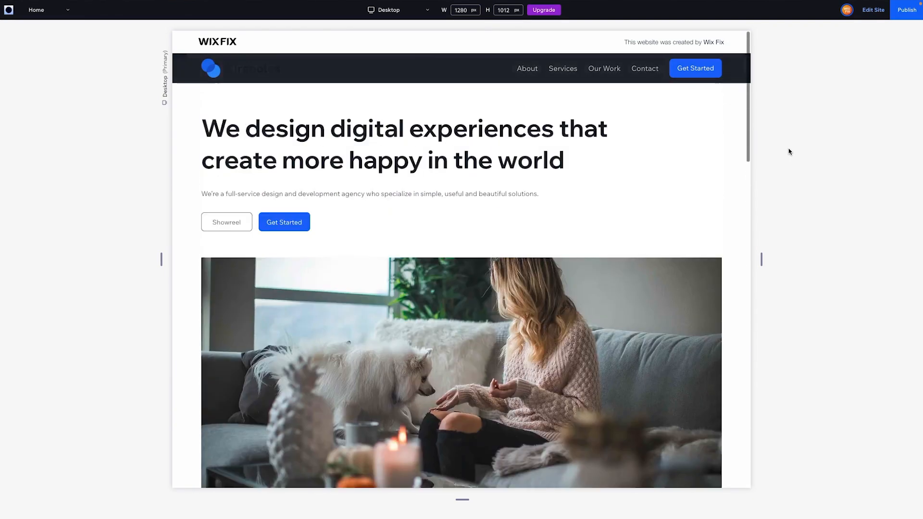
pyautogui.click(874, 14)
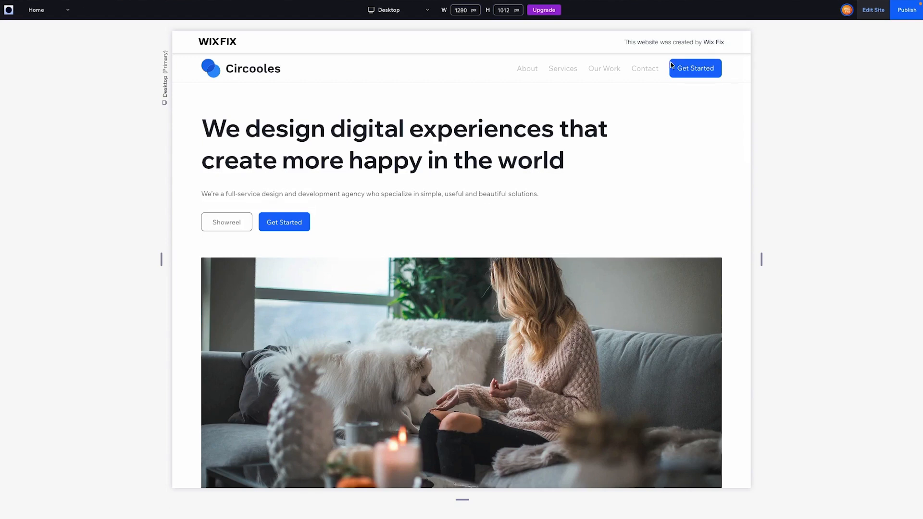
pyautogui.click(515, 66)
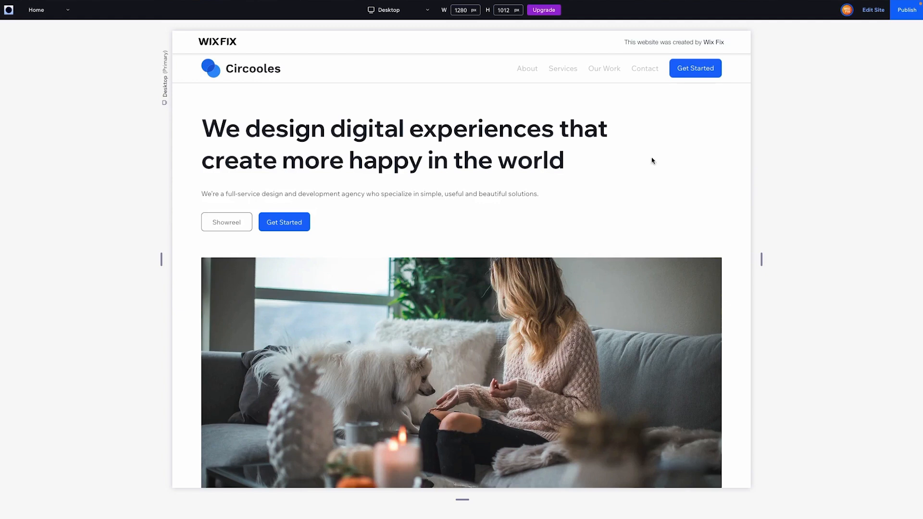
pyautogui.scroll(-10, 652, 161)
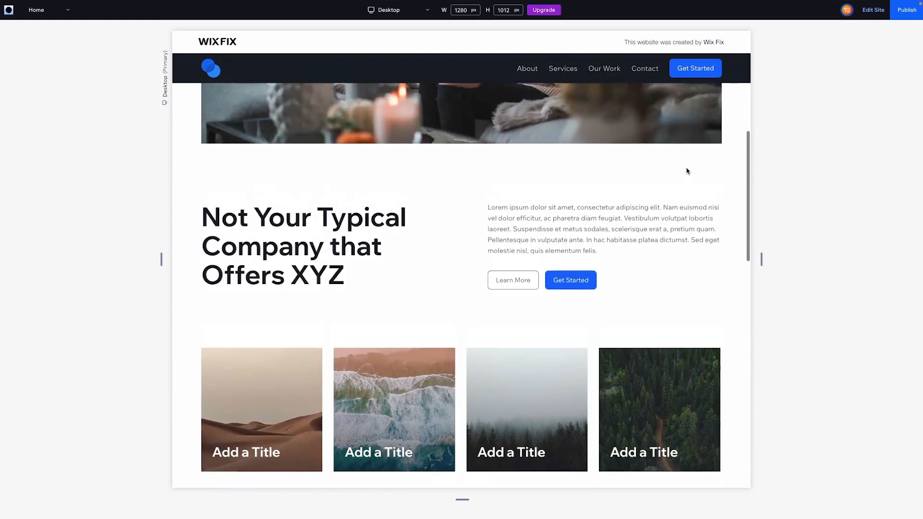
pyautogui.scroll(3, 687, 172)
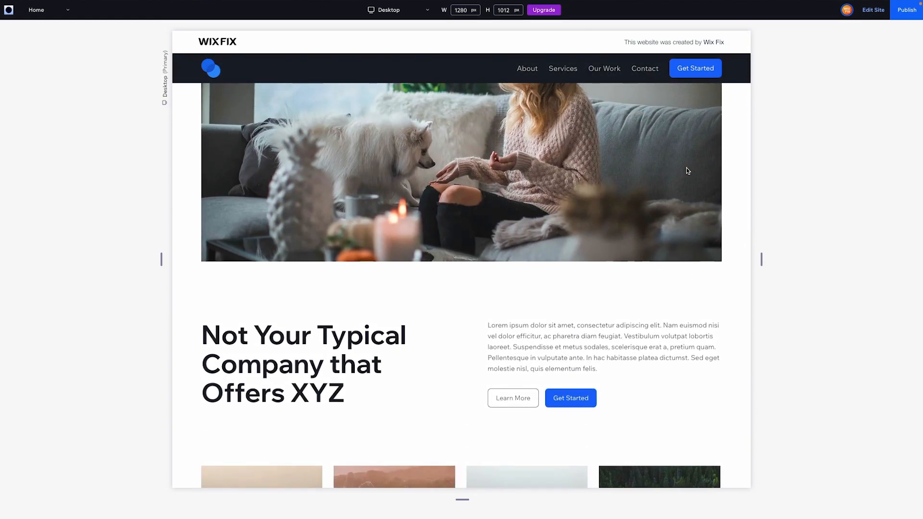
pyautogui.scroll(1, 687, 171)
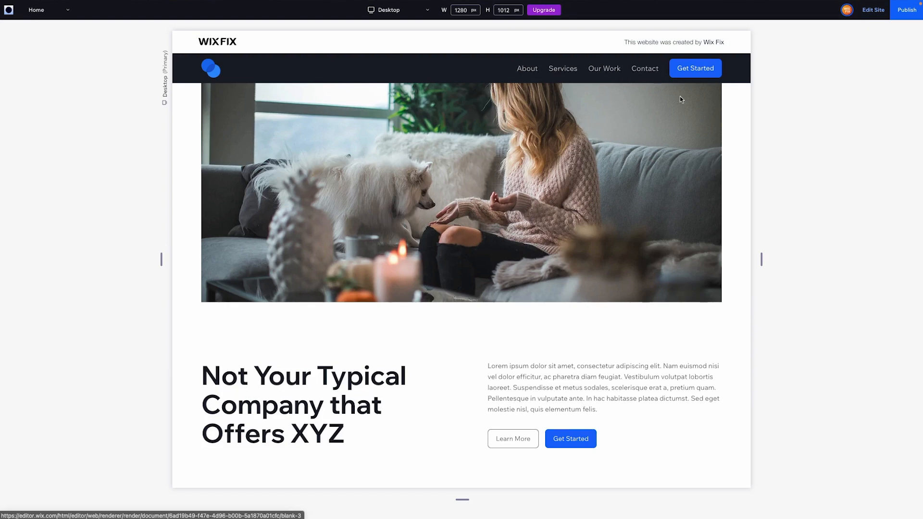
pyautogui.scroll(4, 730, 175)
# Return to the editor, disable the header's Color while scrolling and set its scroll effect to Scroll with site.
pyautogui.click(874, 10)
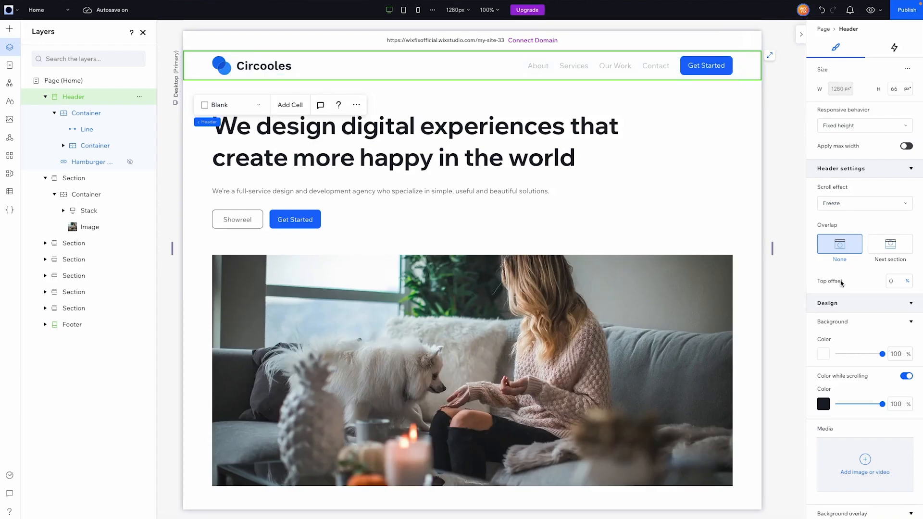
pyautogui.click(824, 405)
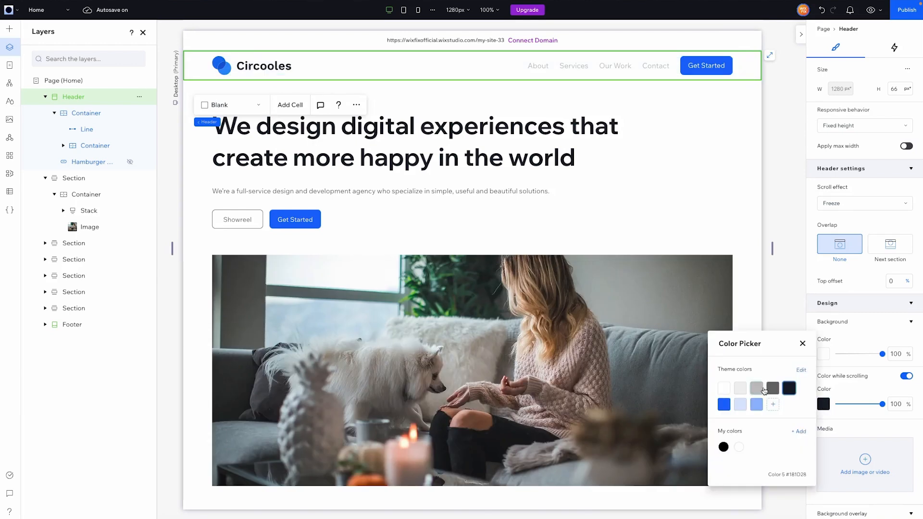
pyautogui.click(782, 310)
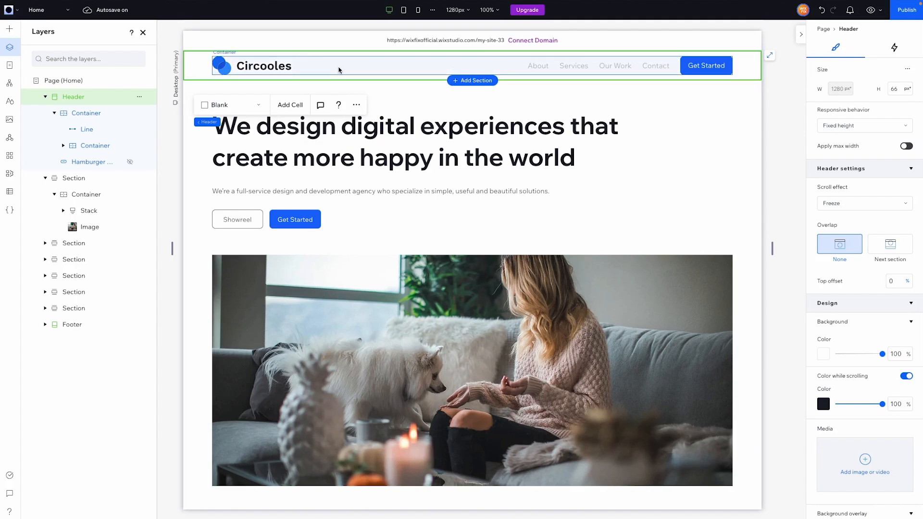
pyautogui.click(905, 377)
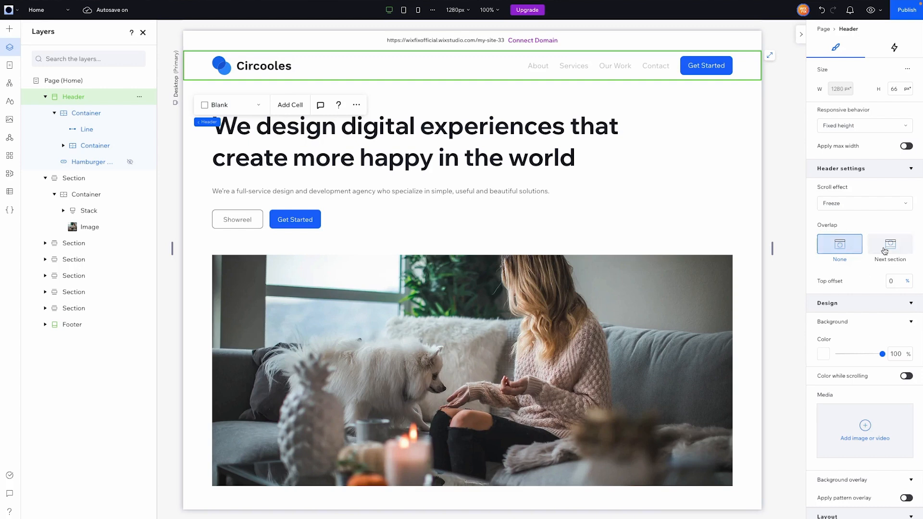
pyautogui.click(841, 204)
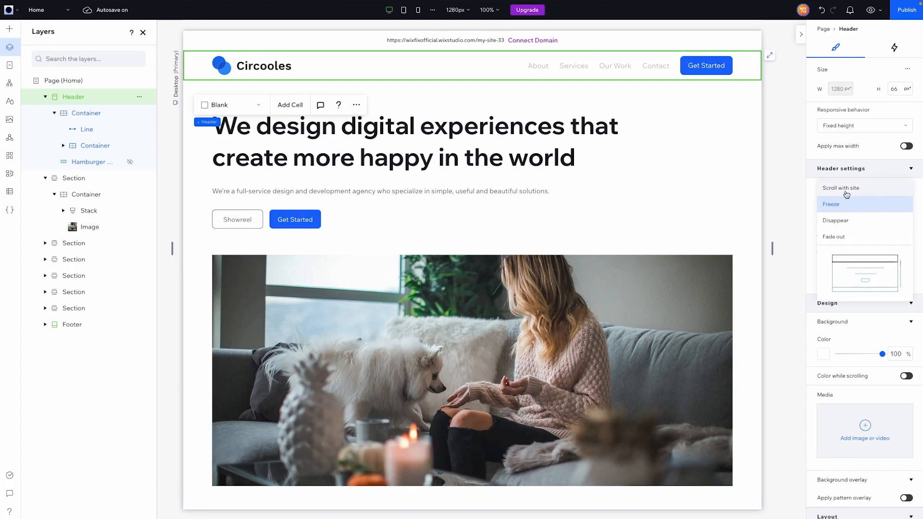
pyautogui.click(843, 188)
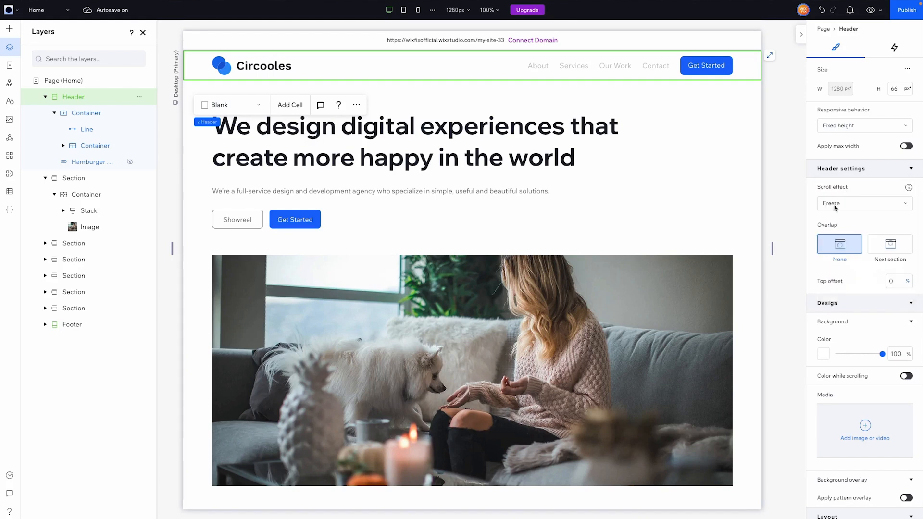
# Set the header's scroll effect to Freeze and its overlap to Next section on the About page.
pyautogui.click(866, 204)
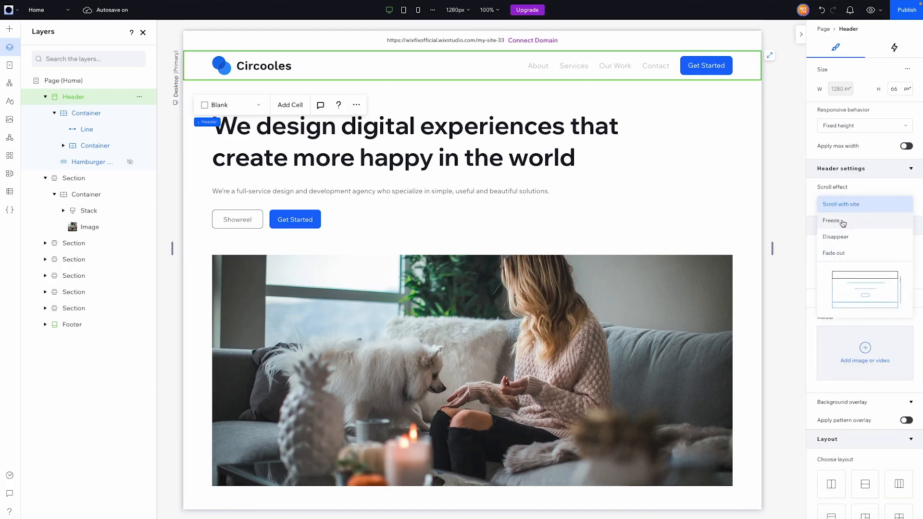
pyautogui.click(842, 226)
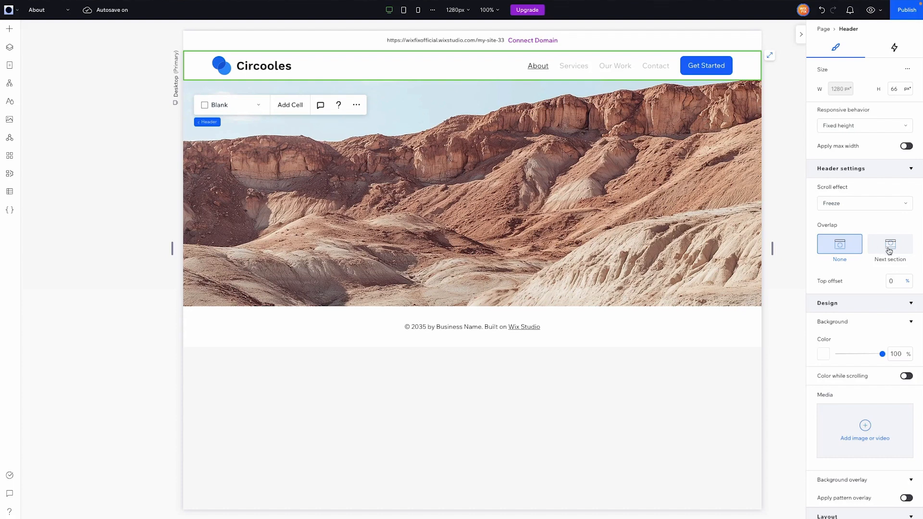
pyautogui.click(890, 246)
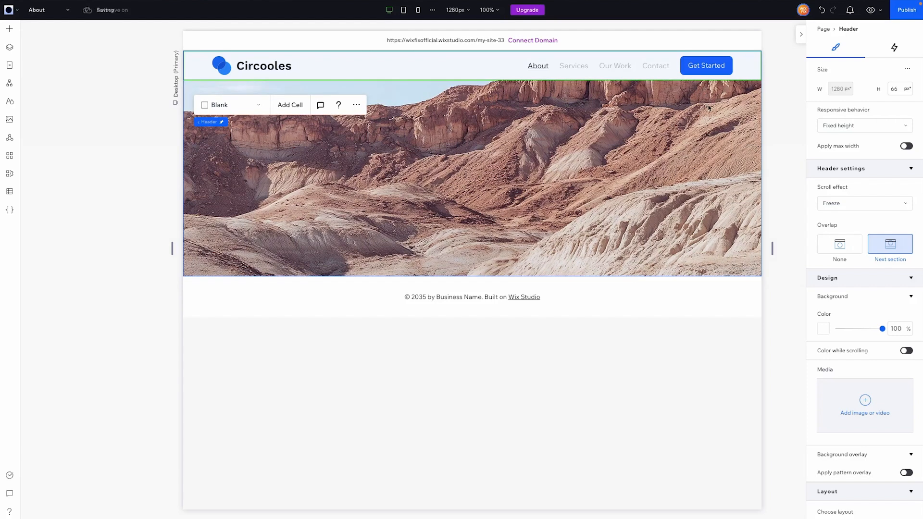
# Reselect the header above the About page's image section and try its background opacity at 0%, 55% and 0% again.
pyautogui.click(687, 118)
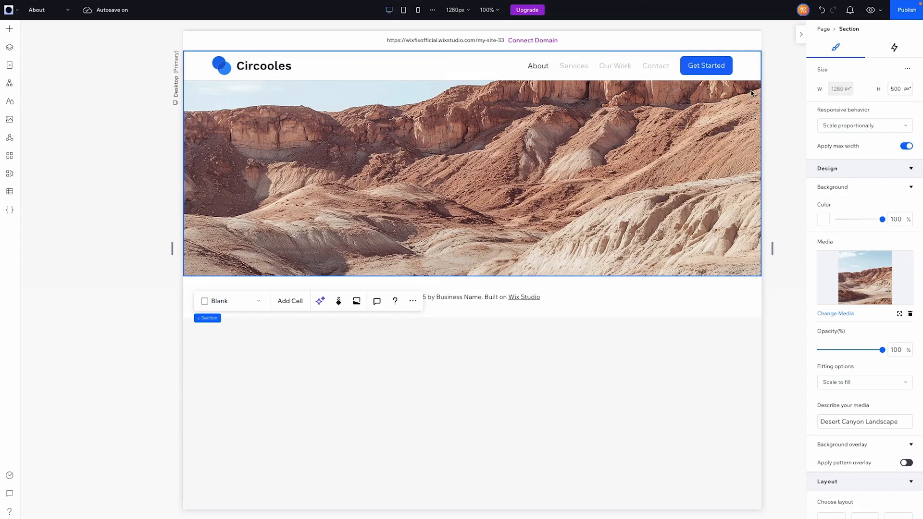
pyautogui.click(756, 72)
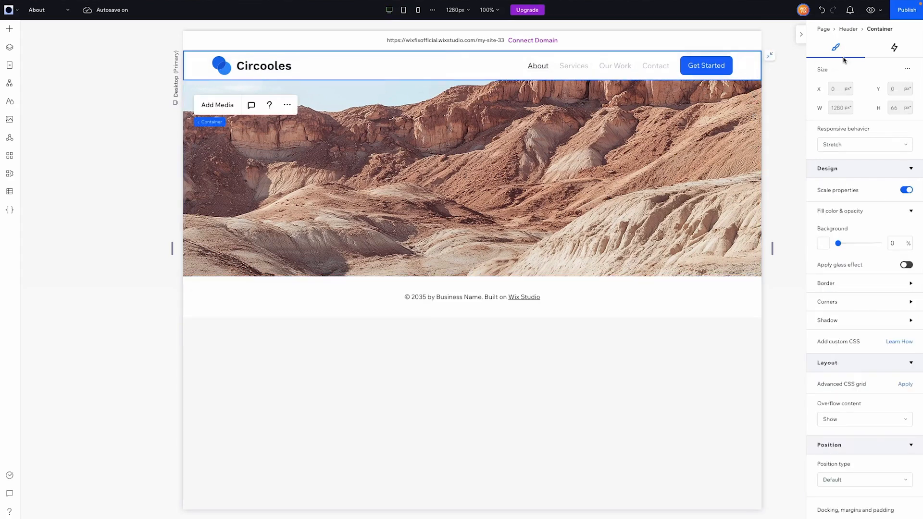
pyautogui.click(847, 29)
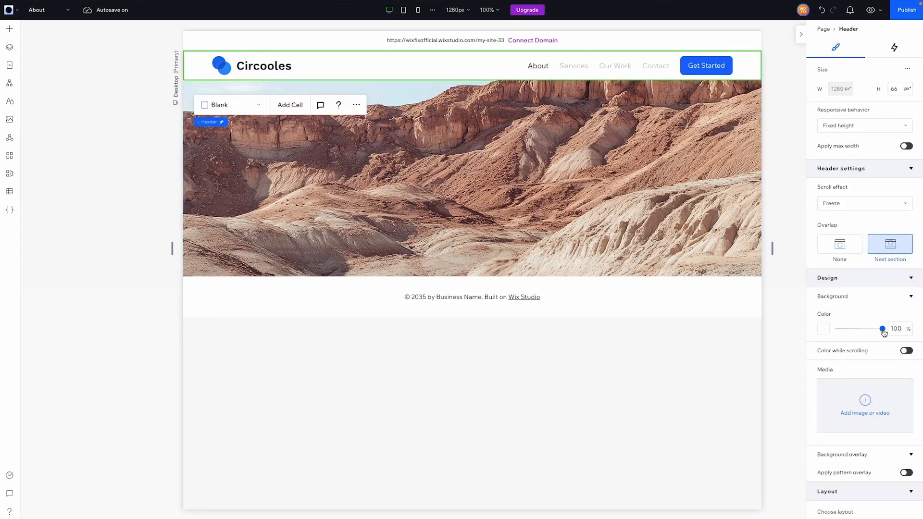
pyautogui.moveTo(882, 331); pyautogui.dragTo(815, 329)
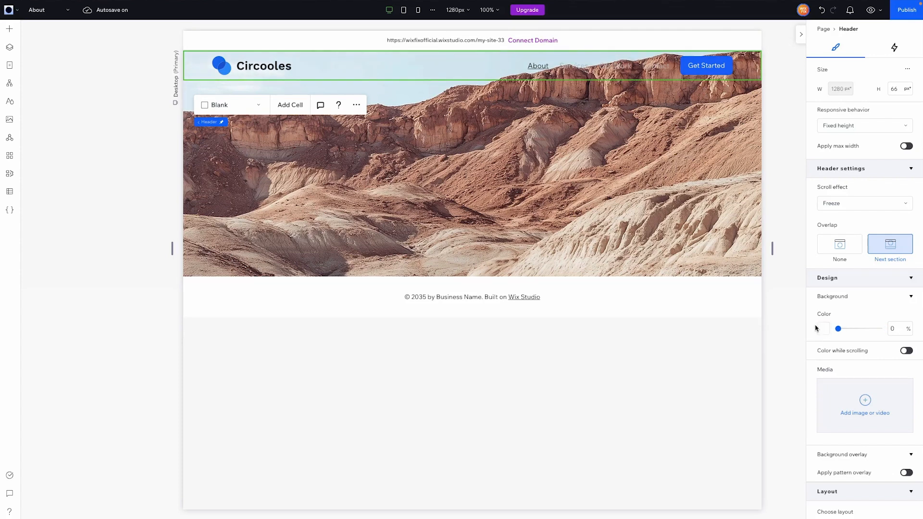
pyautogui.moveTo(839, 329); pyautogui.dragTo(863, 331)
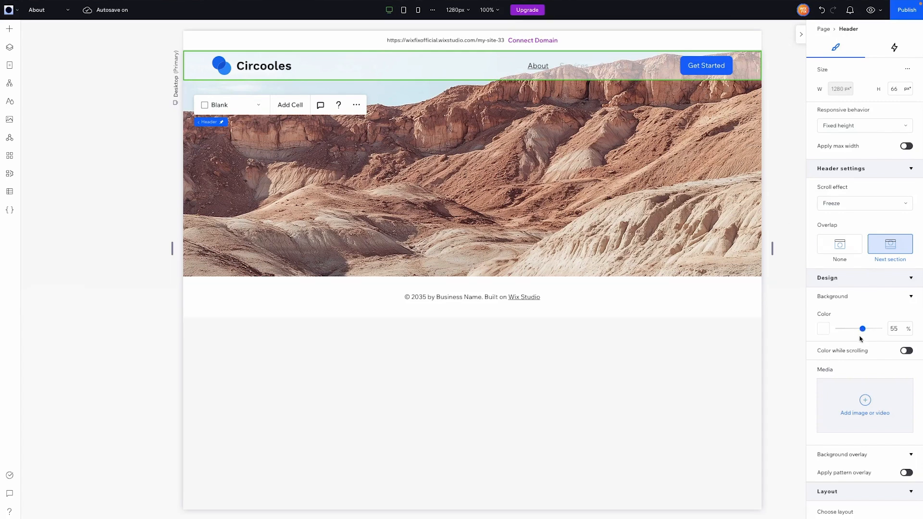
pyautogui.moveTo(862, 329); pyautogui.dragTo(802, 325)
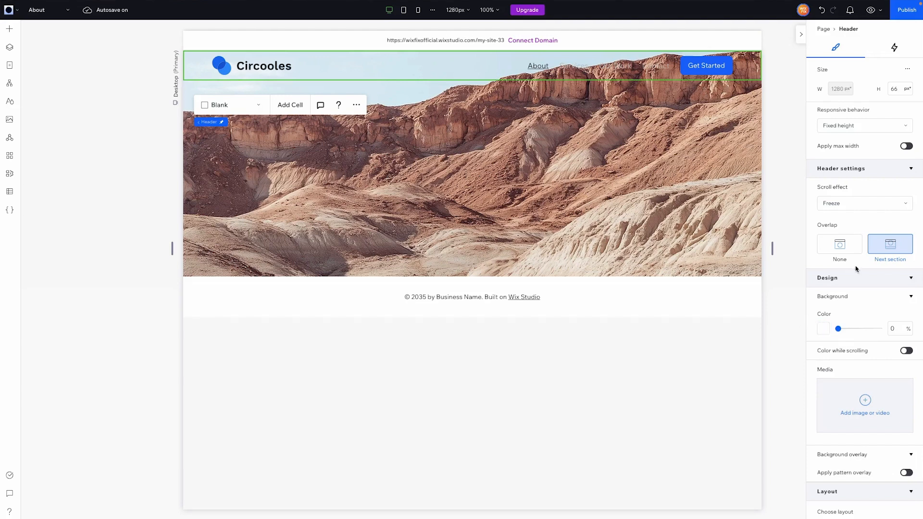
# Set the header's overlap to None with a top offset of 10%, check it in the preview and return to the editor.
pyautogui.click(882, 250)
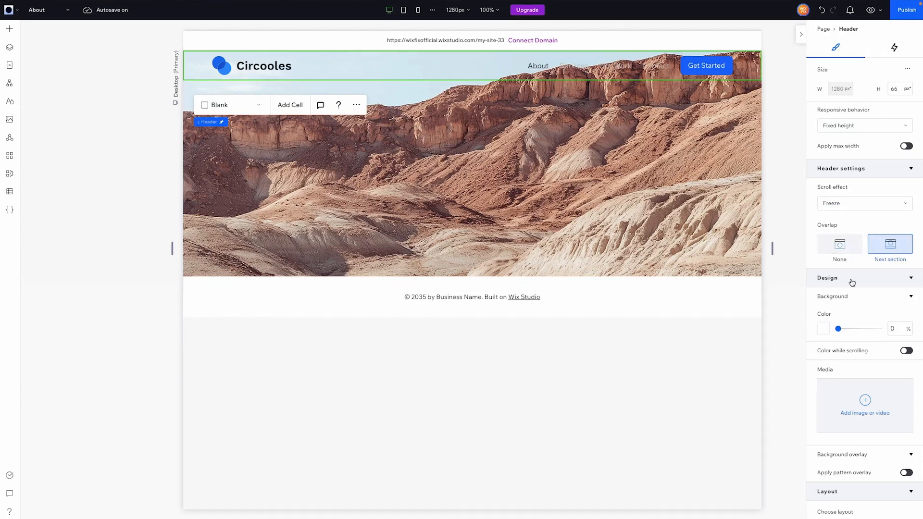
pyautogui.click(843, 250)
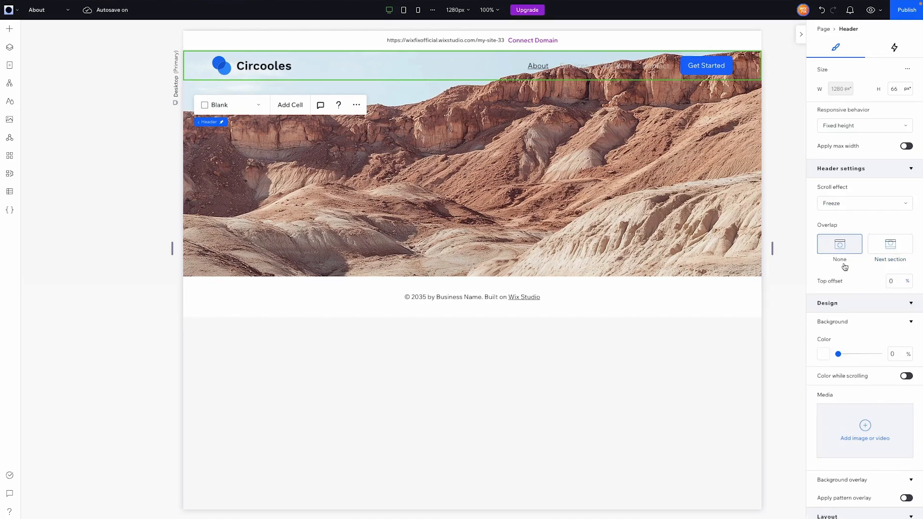
pyautogui.click(898, 287)
pyautogui.write('10')
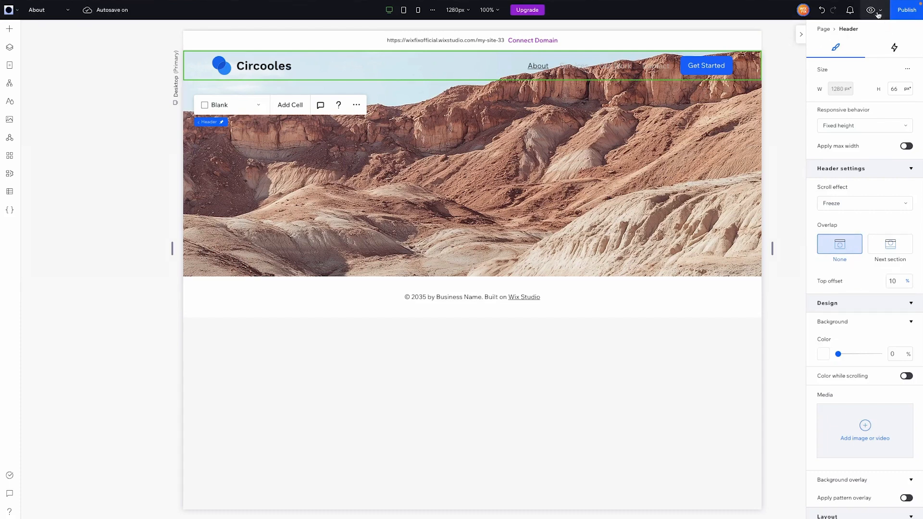
pyautogui.click(871, 10)
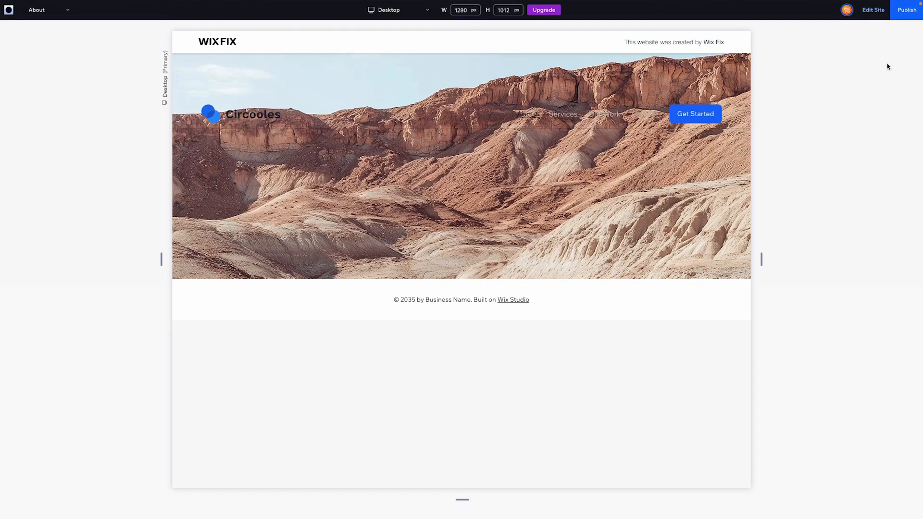
pyautogui.click(873, 11)
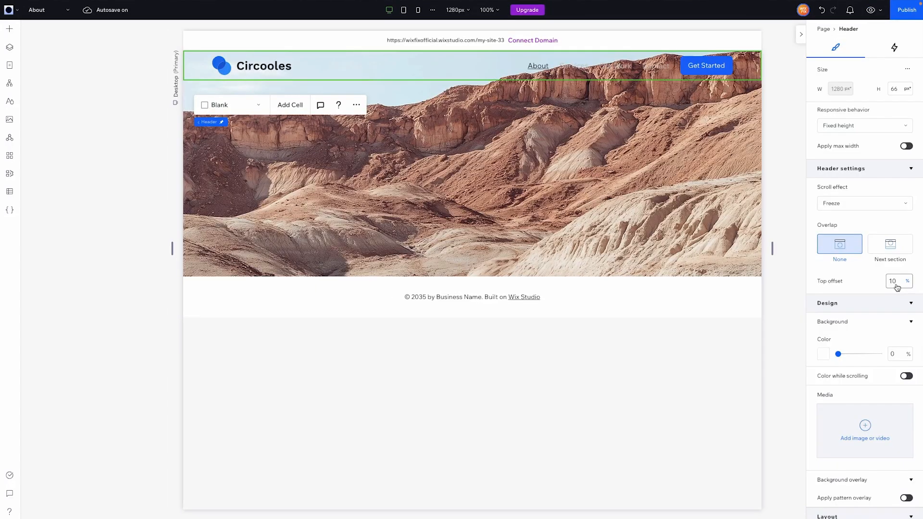
# Set the header's top offset to 0% and its scroll effect to Disappear.
pyautogui.click(896, 284)
pyautogui.write('0')
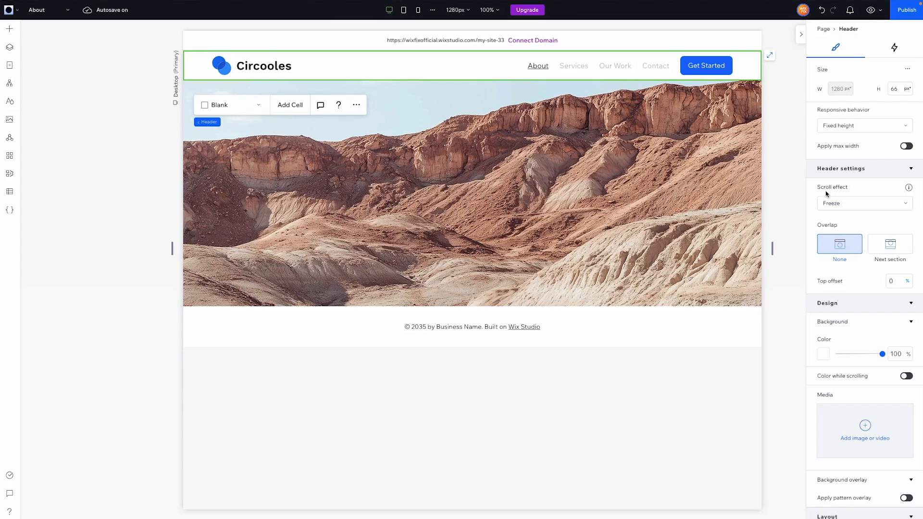
pyautogui.click(856, 205)
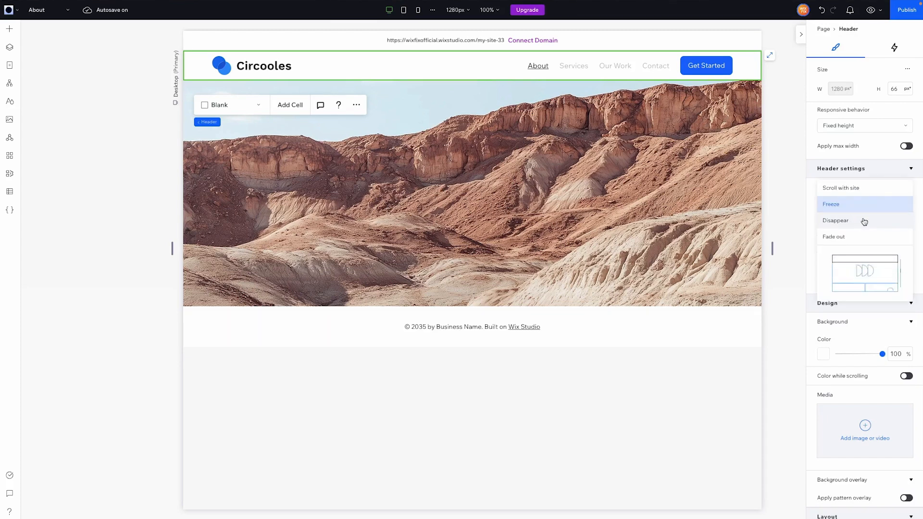
pyautogui.click(864, 221)
# Switch to the Home page and examine in the preview how the header behaves when scrolling down and back up.
pyautogui.click(51, 16)
pyautogui.click(52, 27)
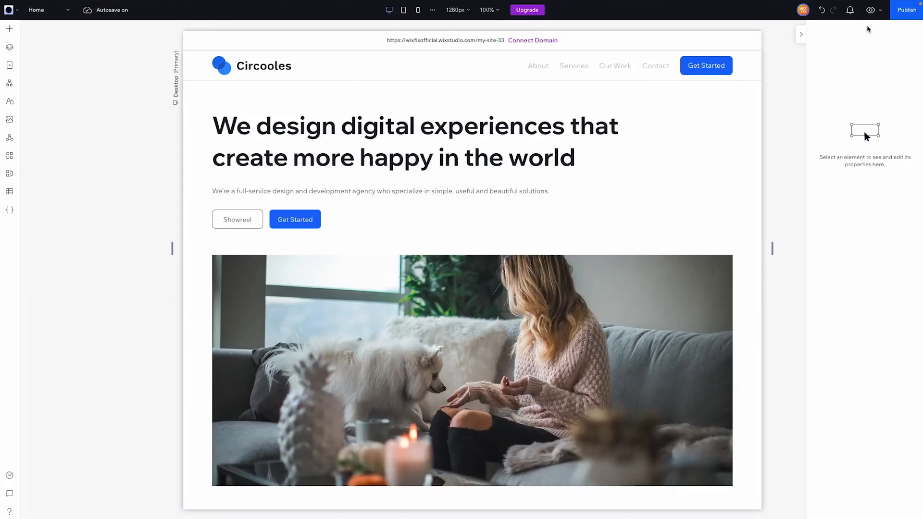
pyautogui.click(871, 10)
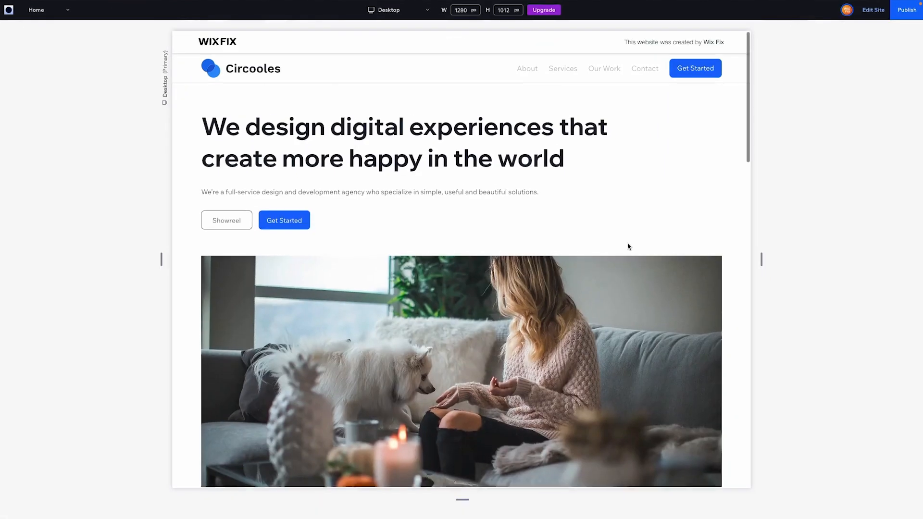
pyautogui.scroll(-10, 627, 245)
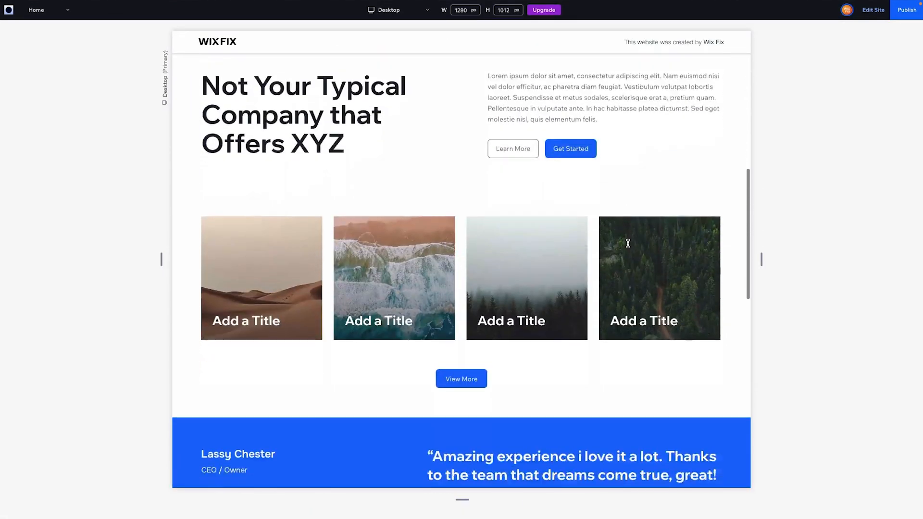
pyautogui.scroll(-15, 628, 243)
pyautogui.scroll(4, 628, 246)
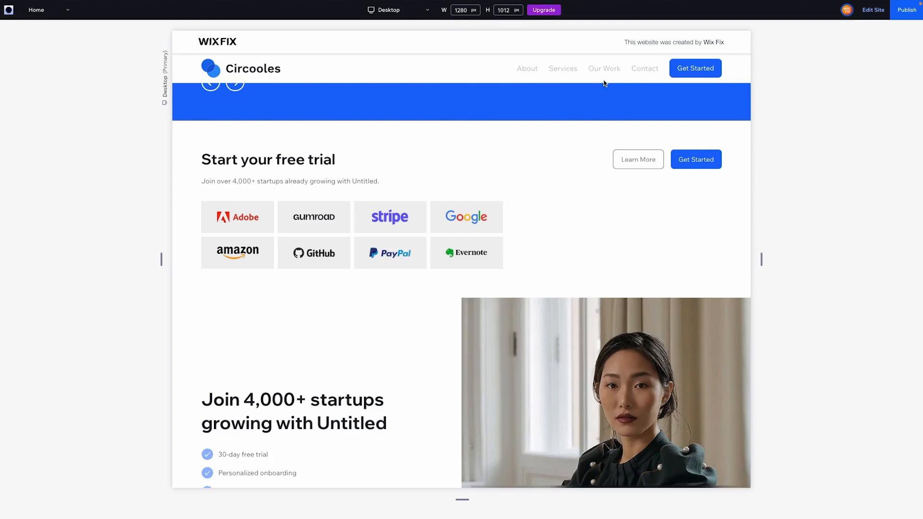
pyautogui.scroll(6, 604, 83)
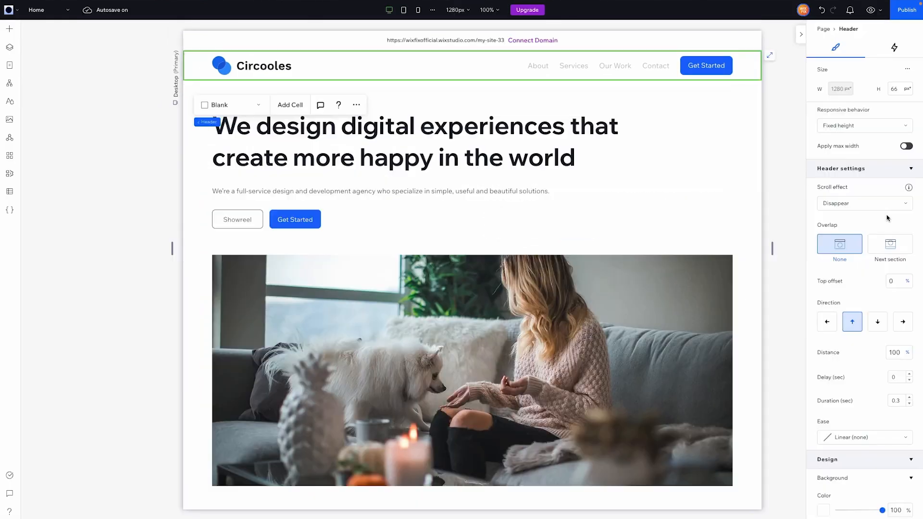
pyautogui.scroll(-2, 887, 211)
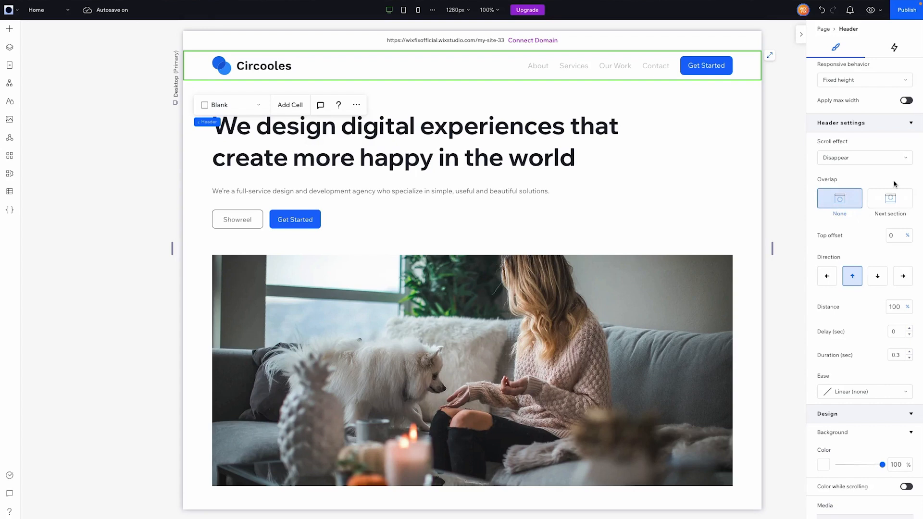
# Set the header's Disappear direction to left, check it by scrolling the preview and return to the editor.
pyautogui.scroll(-1, 827, 203)
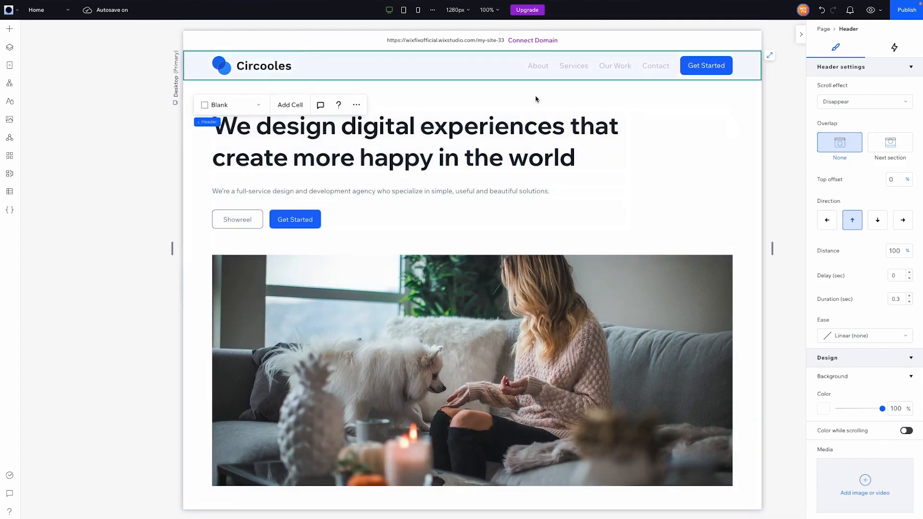
pyautogui.click(827, 222)
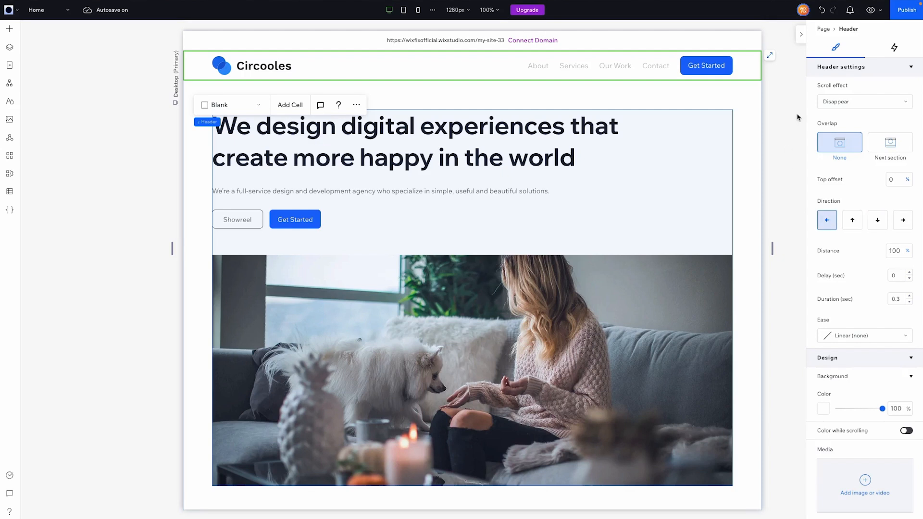
pyautogui.click(871, 10)
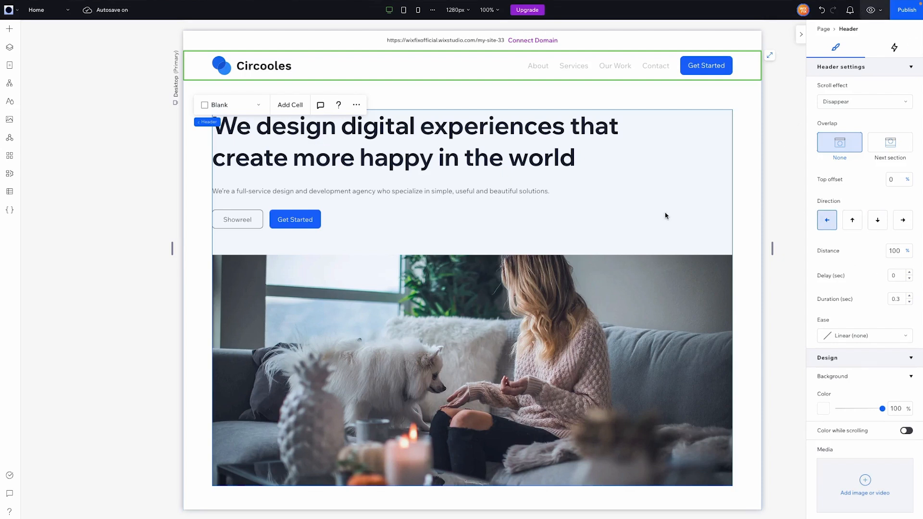
pyautogui.scroll(-8, 666, 216)
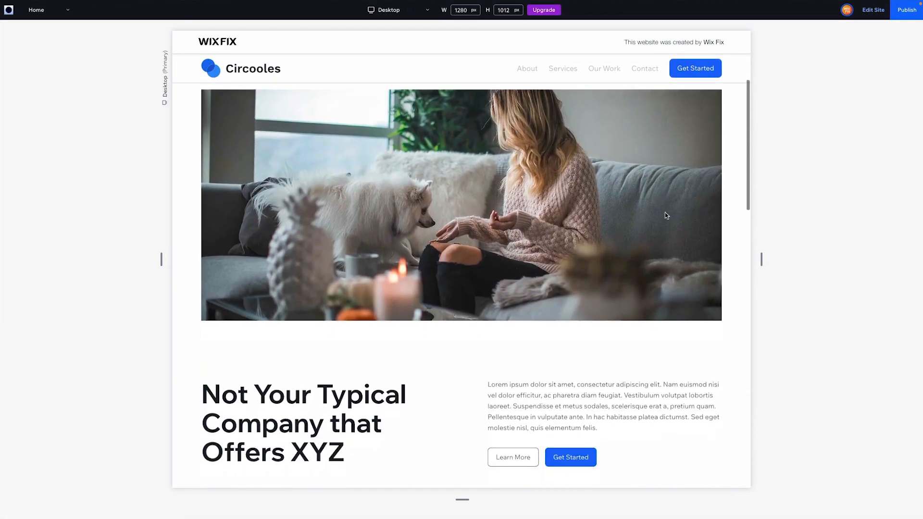
pyautogui.scroll(-2, 666, 215)
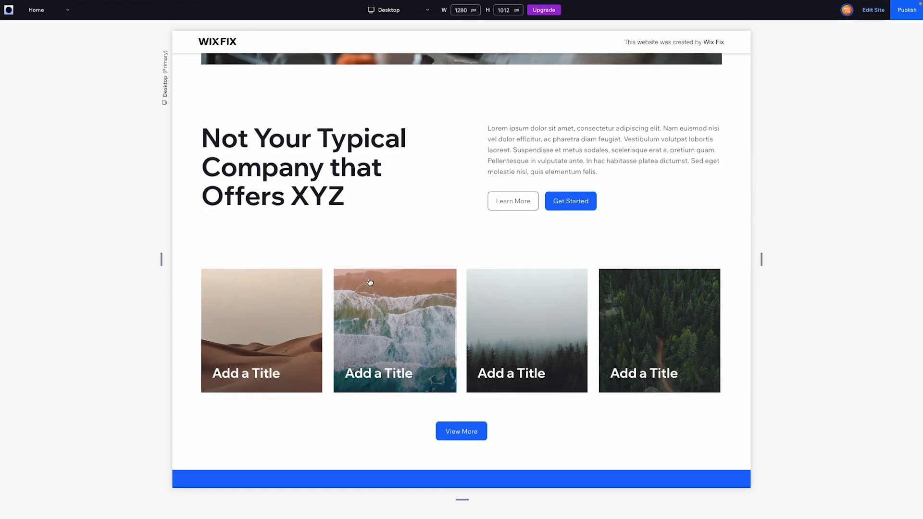
pyautogui.scroll(3, 368, 282)
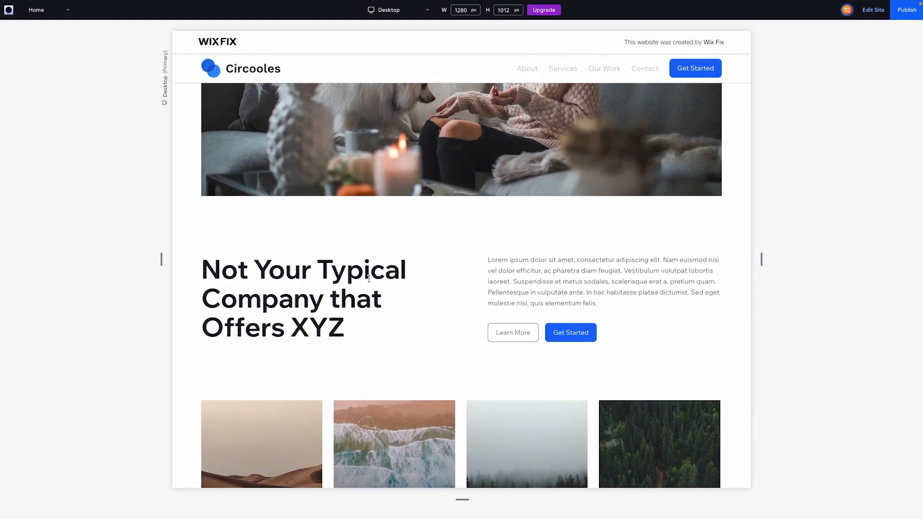
pyautogui.click(873, 11)
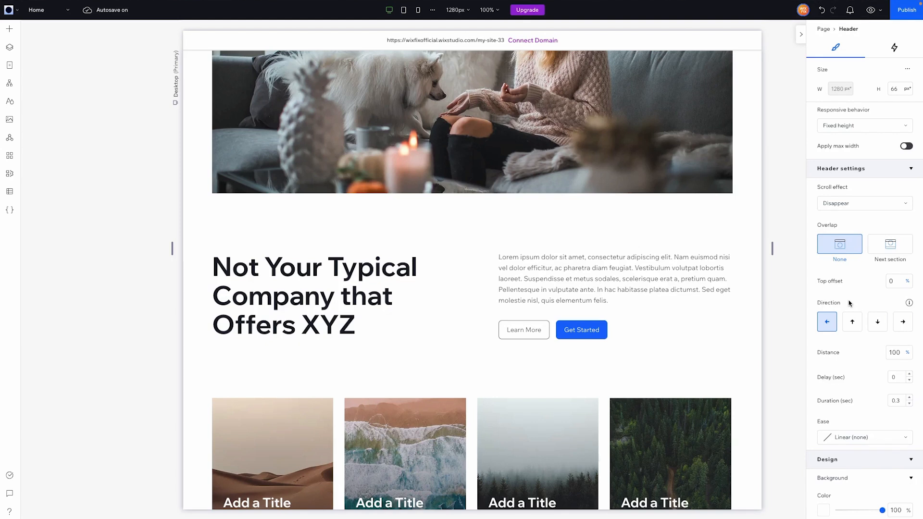
# Set the header's Disappear direction to up and open the Distance value for editing.
pyautogui.click(854, 324)
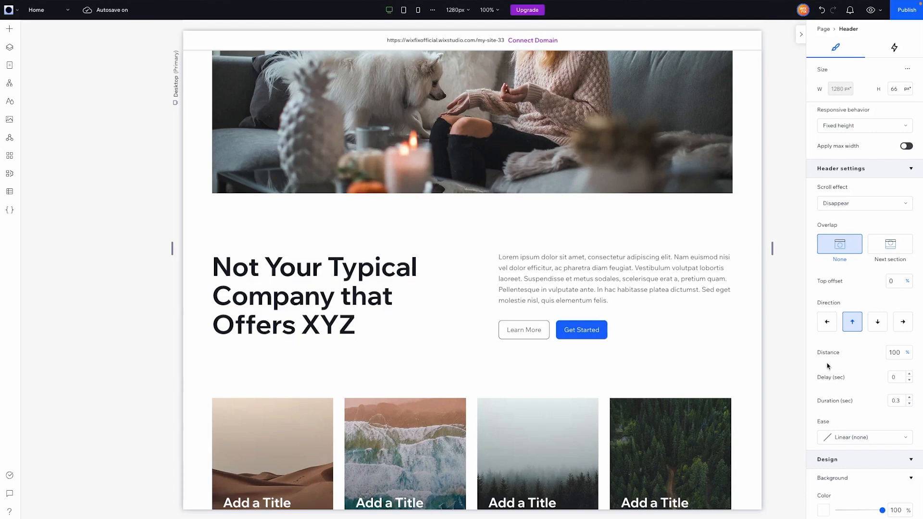
pyautogui.click(897, 354)
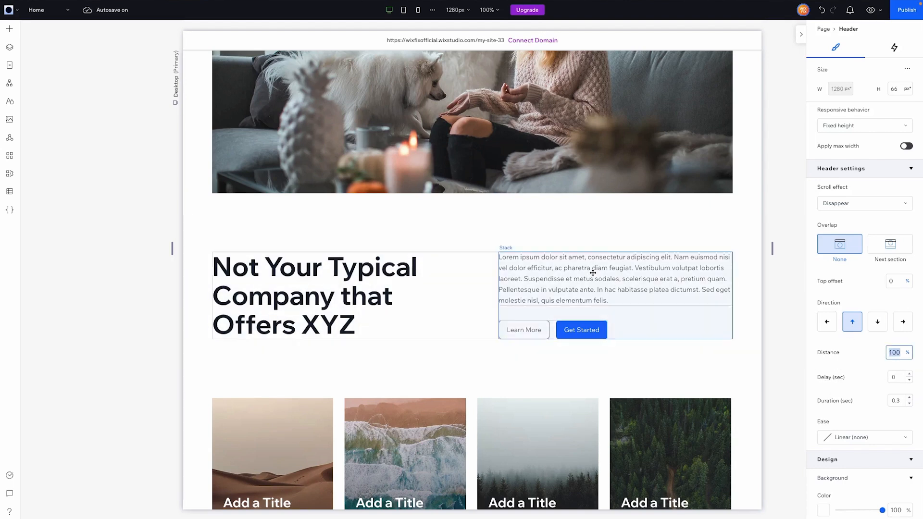
# Apply an advanced CSS grid to the header's outer container and set its layout to 1x2.
pyautogui.scroll(6, 594, 270)
pyautogui.click(748, 72)
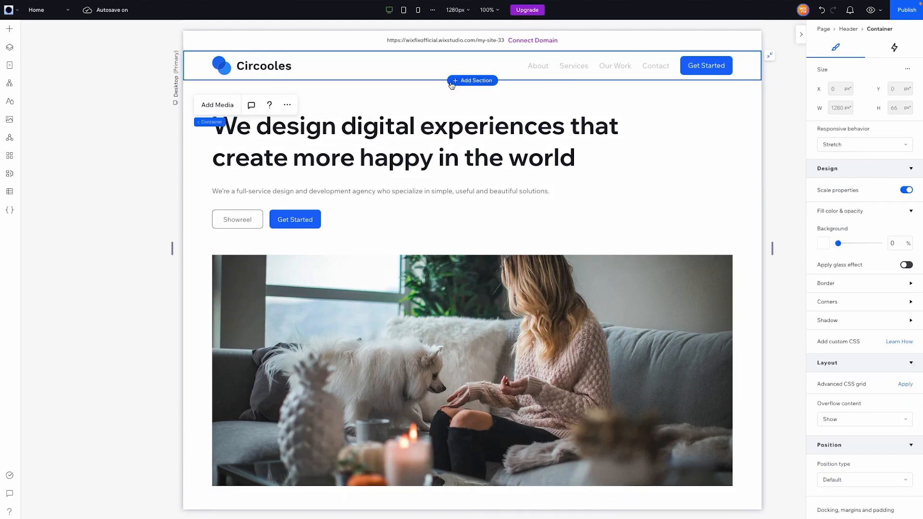
pyautogui.click(905, 386)
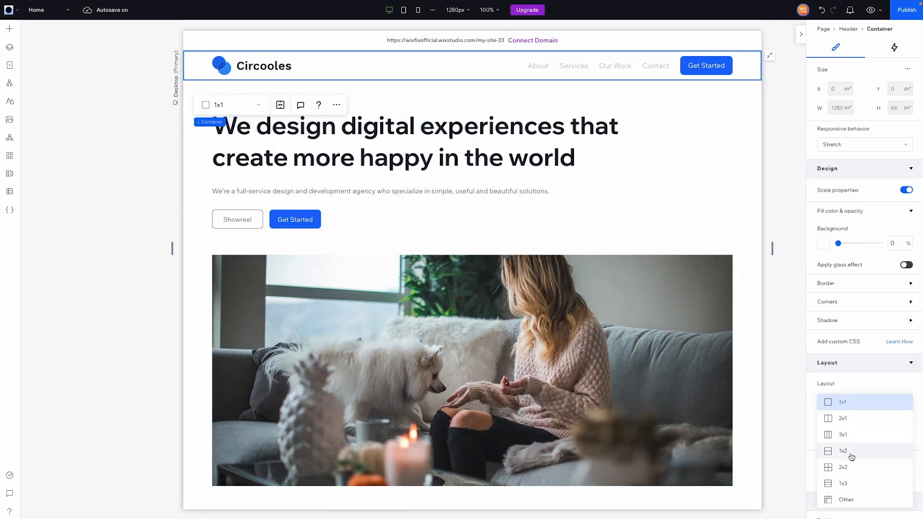
pyautogui.click(860, 455)
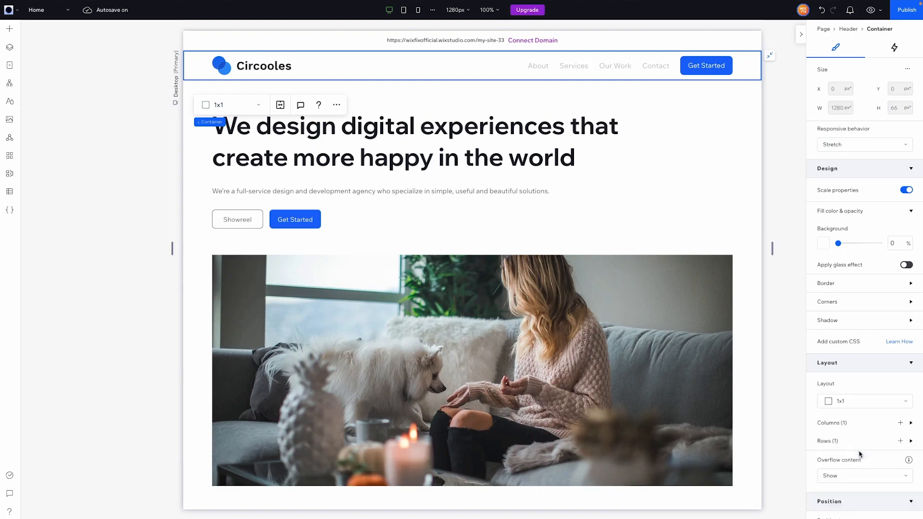
# Place the inner container with the logo and menu in the second row of the header grid.
pyautogui.click(370, 72)
pyautogui.scroll(-3, 886, 340)
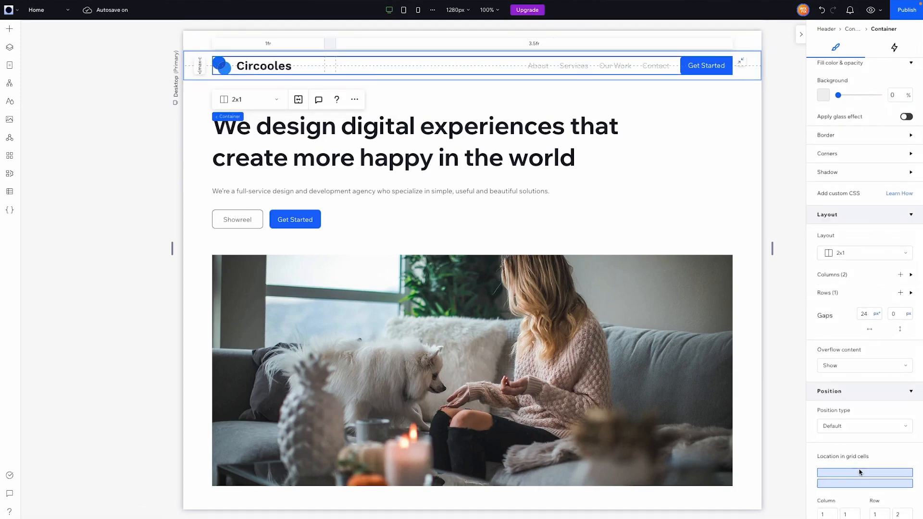
# Add a new container to the header and fill it with the blue theme color.
pyautogui.click(9, 29)
pyautogui.moveTo(174, 135); pyautogui.dragTo(473, 72)
pyautogui.click(823, 95)
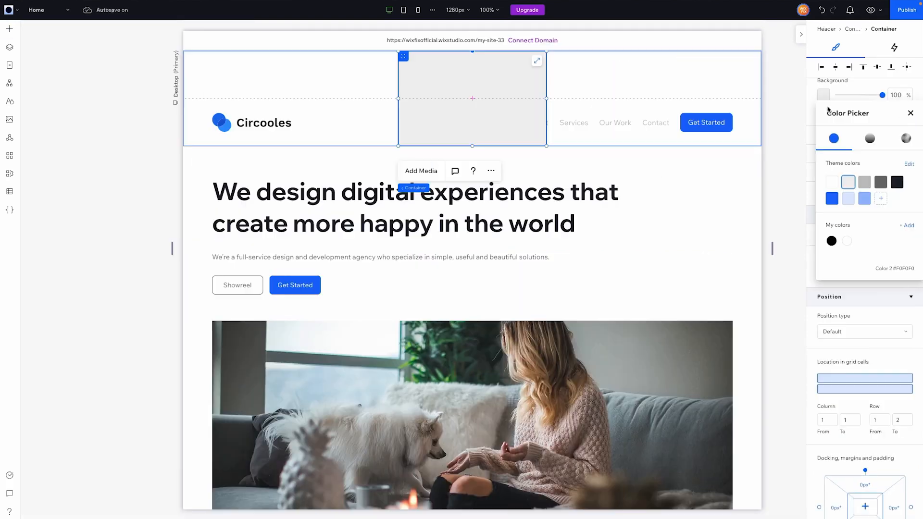
pyautogui.click(832, 198)
pyautogui.click(910, 113)
# Set the blue container's height to 30 px.
pyautogui.scroll(4, 902, 130)
pyautogui.click(902, 129)
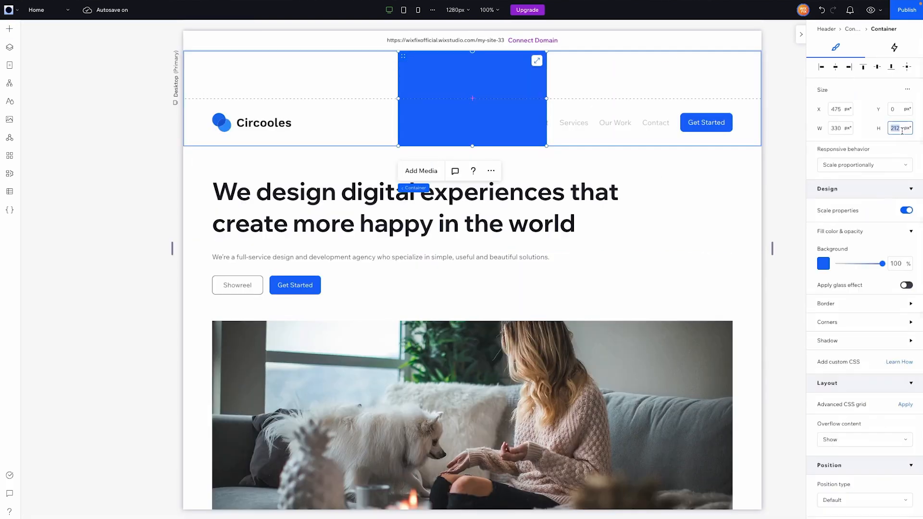
pyautogui.write('30')
pyautogui.press('Return')
# Restrict the blue container to the first grid row and widen it to the full header width.
pyautogui.scroll(-5, 874, 295)
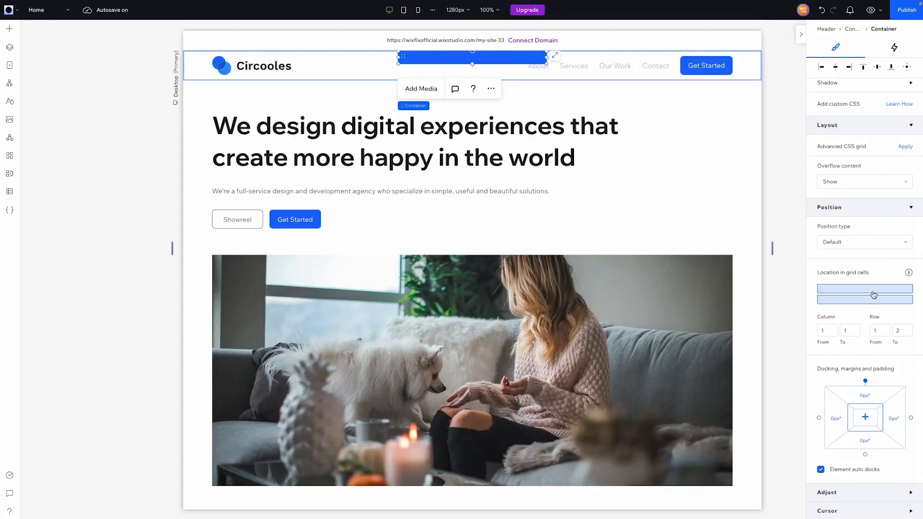
pyautogui.click(874, 294)
pyautogui.scroll(5, 866, 240)
pyautogui.click(840, 128)
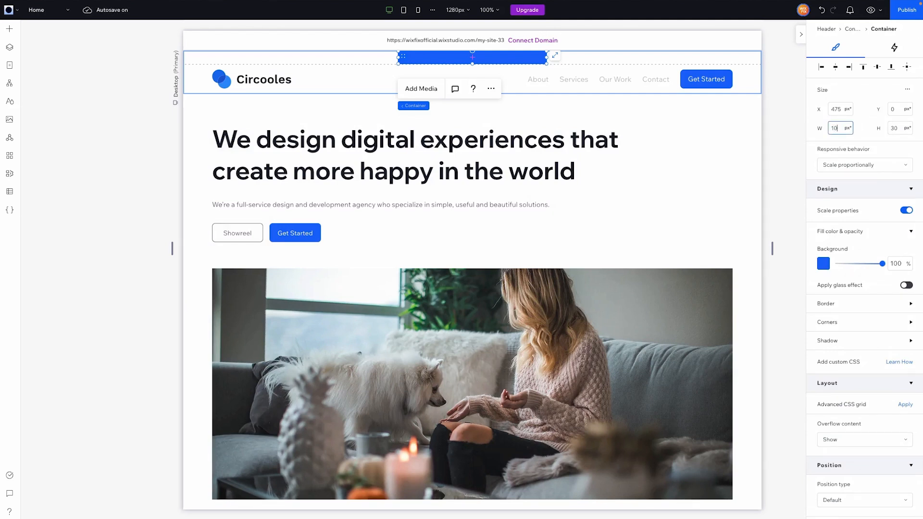
pyautogui.press('Return')
pyautogui.click(799, 109)
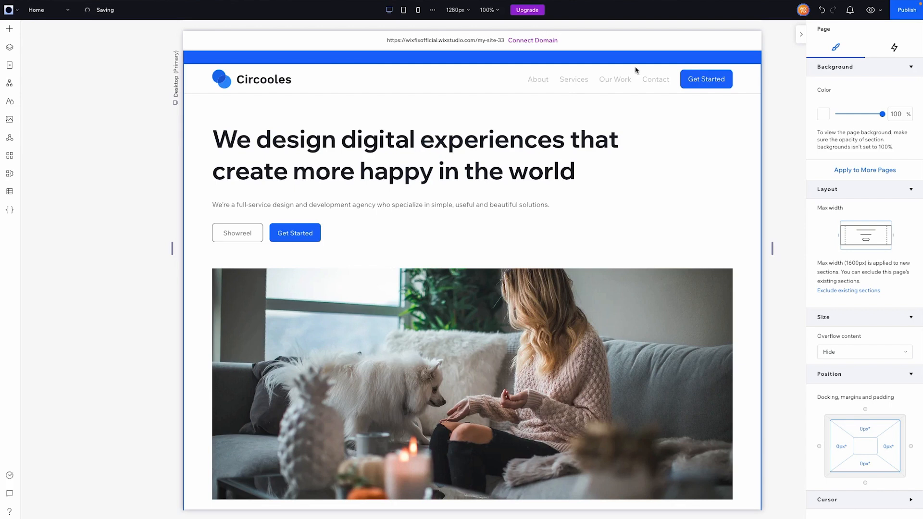
# Preview the page to check the header with the blue strip while scrolling, and return to the editor.
pyautogui.click(871, 10)
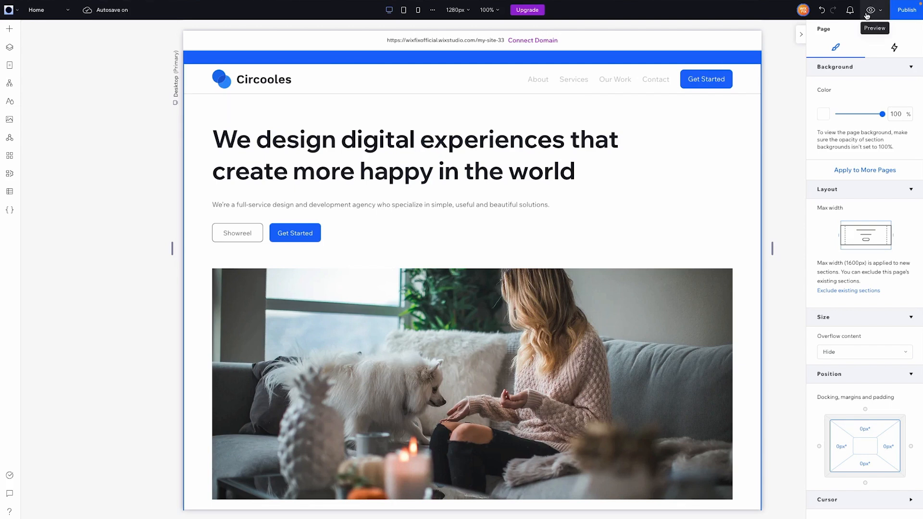
pyautogui.scroll(-1, 728, 209)
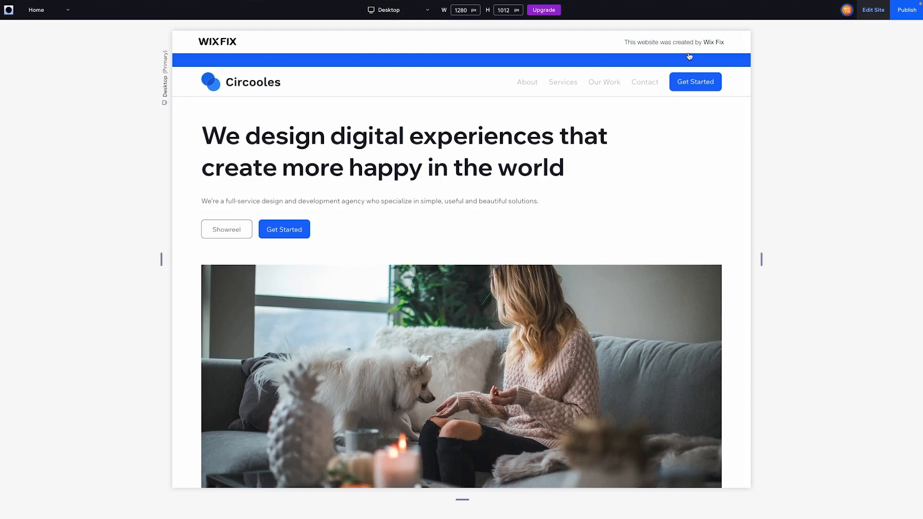
pyautogui.click(873, 11)
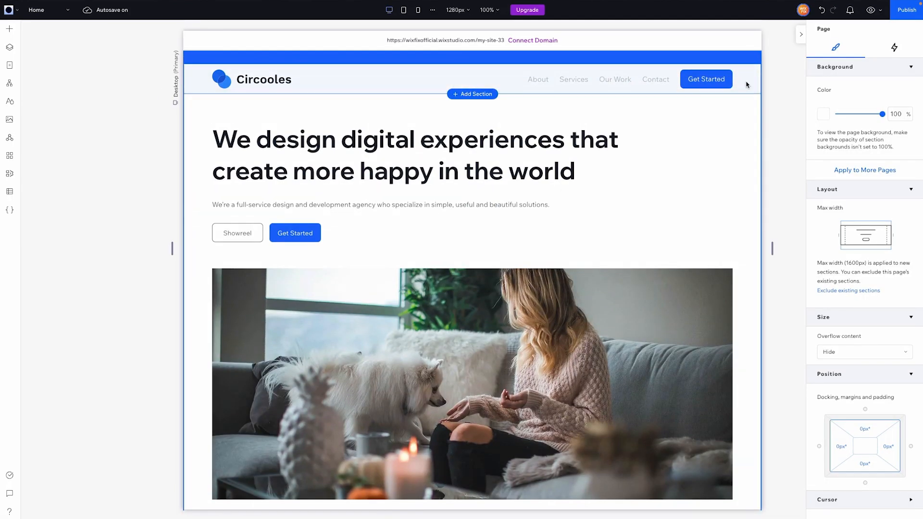
# Set the header's Disappear distance to 30 px.
pyautogui.click(747, 84)
pyautogui.click(211, 135)
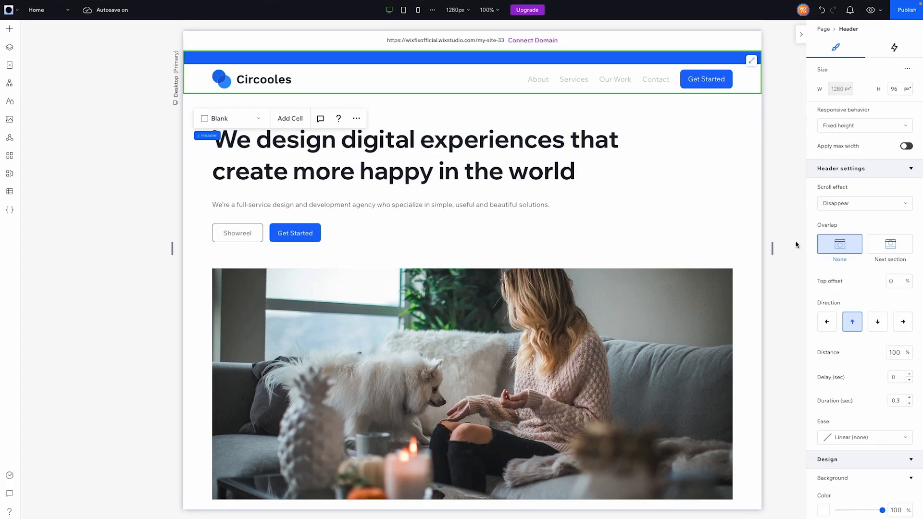
pyautogui.scroll(-3, 860, 295)
pyautogui.click(897, 294)
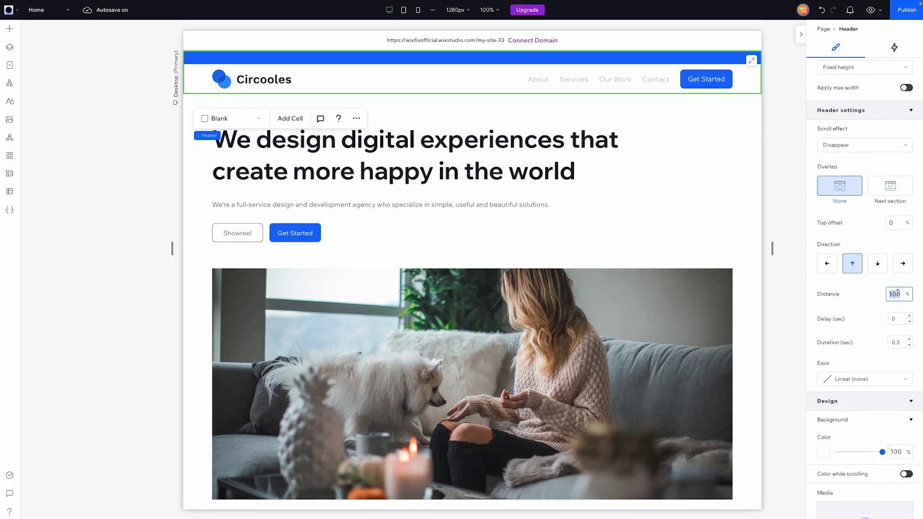
pyautogui.write('30')
pyautogui.press('Return')
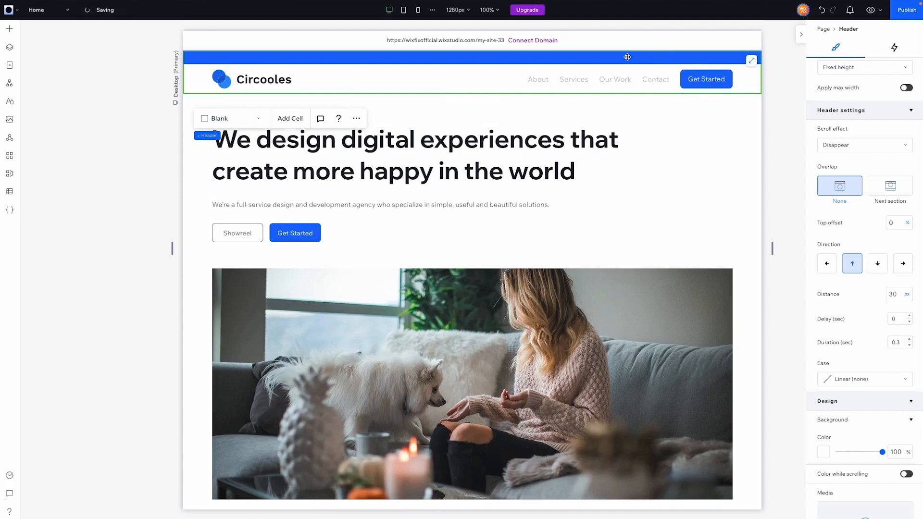
# Preview the page and scroll down to check how far the two-row header moves up.
pyautogui.click(871, 11)
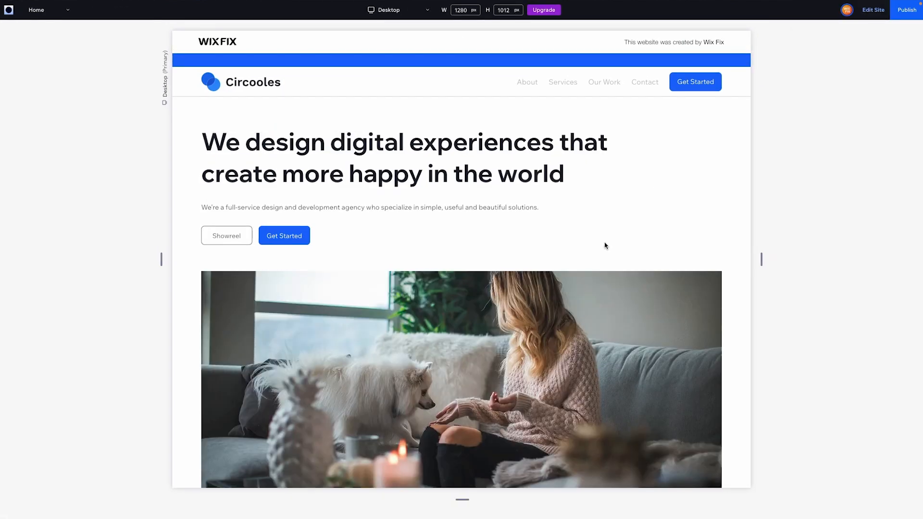
pyautogui.scroll(-10, 606, 246)
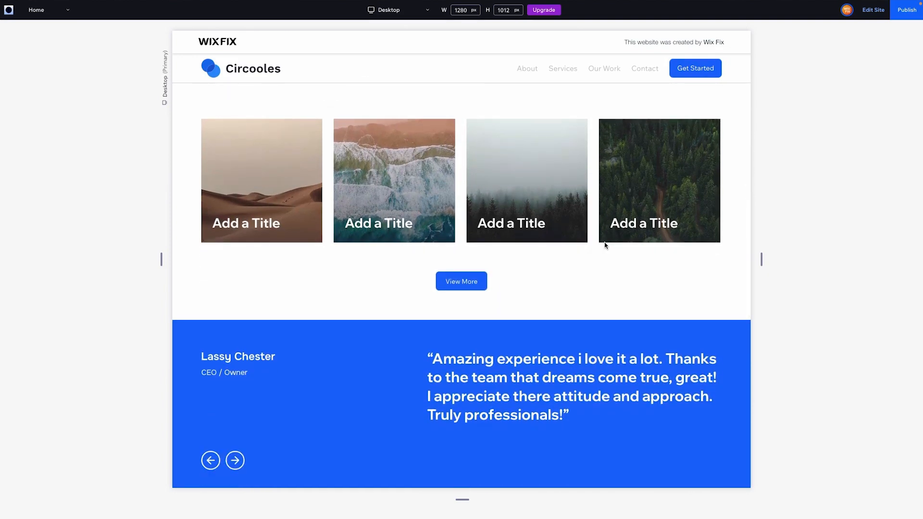
pyautogui.scroll(-3, 605, 245)
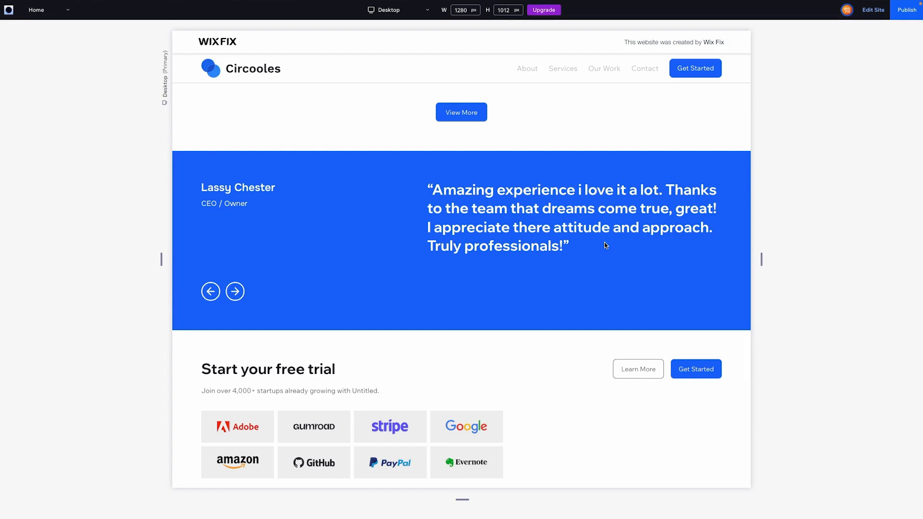
pyautogui.scroll(-1, 605, 242)
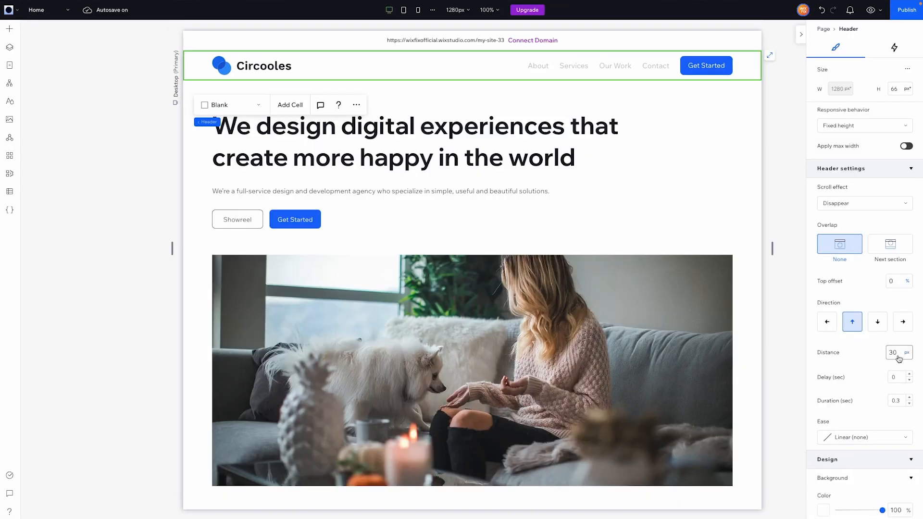
# Set the header's Disappear distance to 100%.
pyautogui.doubleClick(899, 352)
pyautogui.write('100%')
pyautogui.press('Return')
# Examine the header's Delay setting and the available Ease options for the Disappear effect.
pyautogui.click(899, 380)
pyautogui.click(840, 438)
pyautogui.scroll(-5, 827, 476)
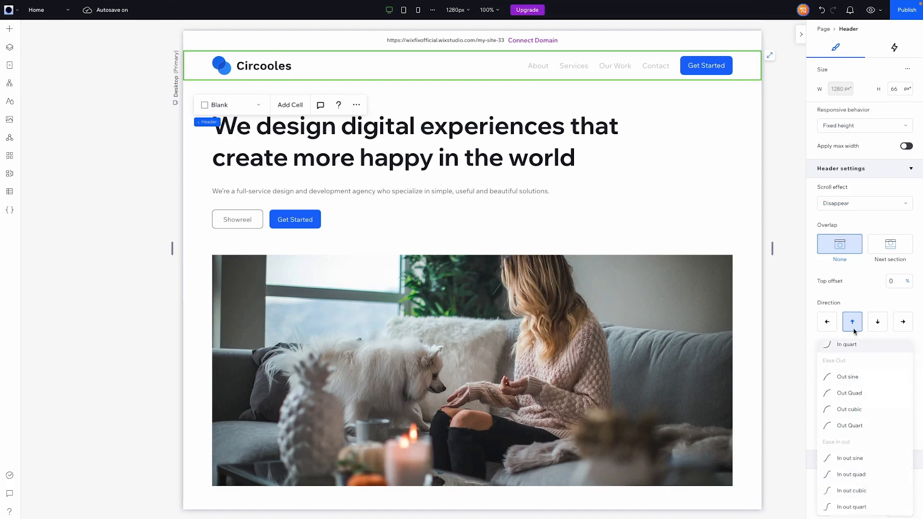
pyautogui.click(843, 294)
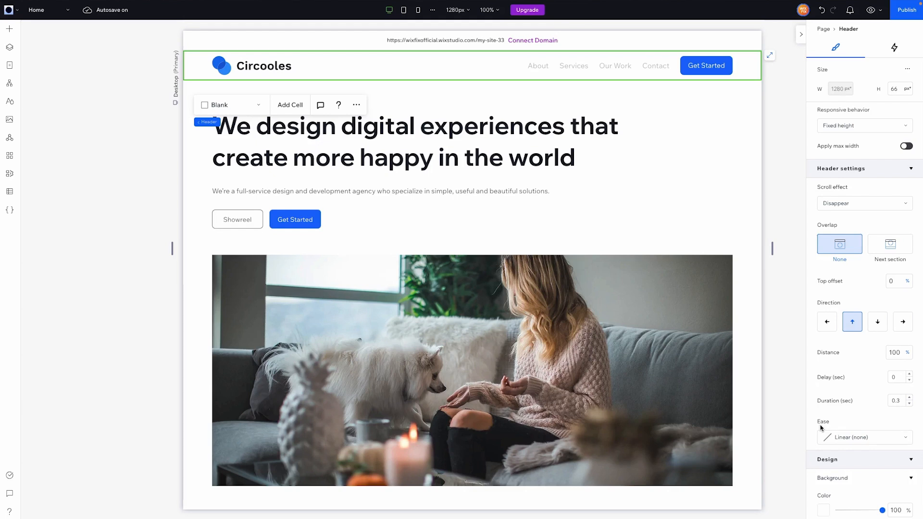
# Set the header's scroll effect to Fade out and check it by scrolling the preview down and back up.
pyautogui.click(839, 206)
pyautogui.click(840, 223)
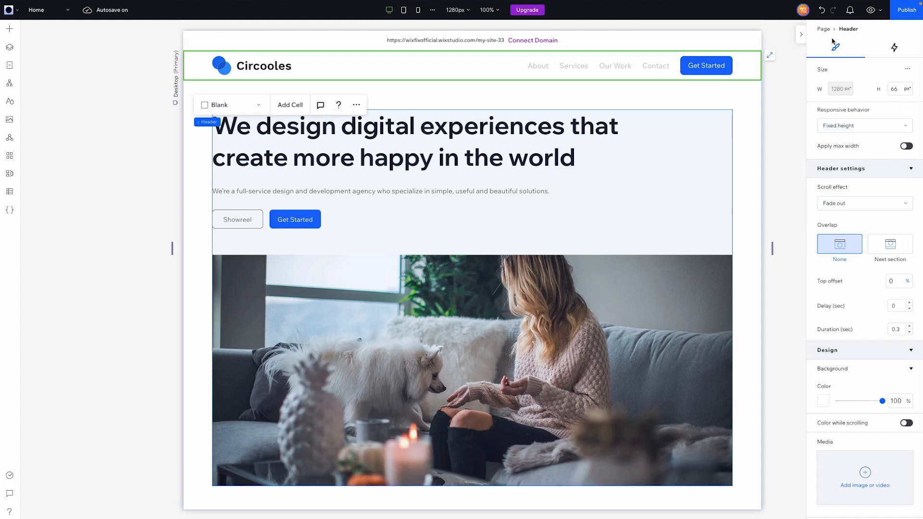
pyautogui.click(871, 12)
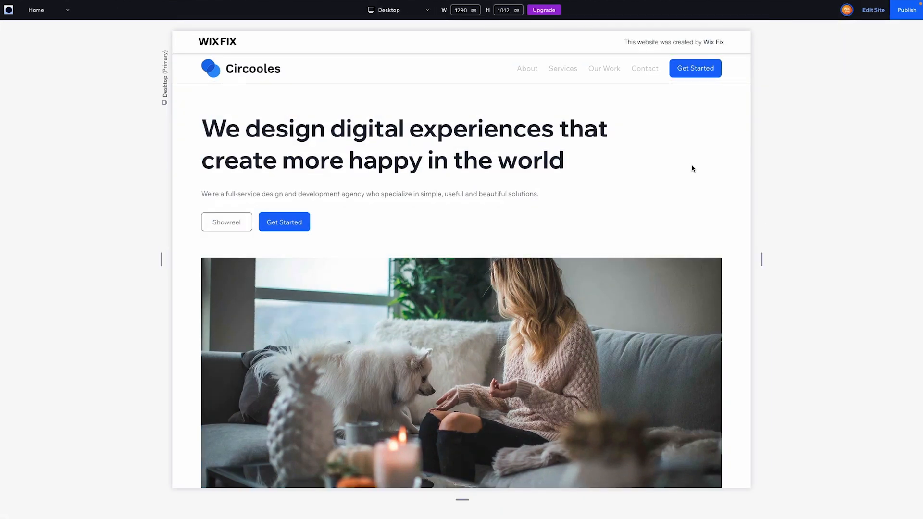
pyautogui.scroll(-10, 692, 168)
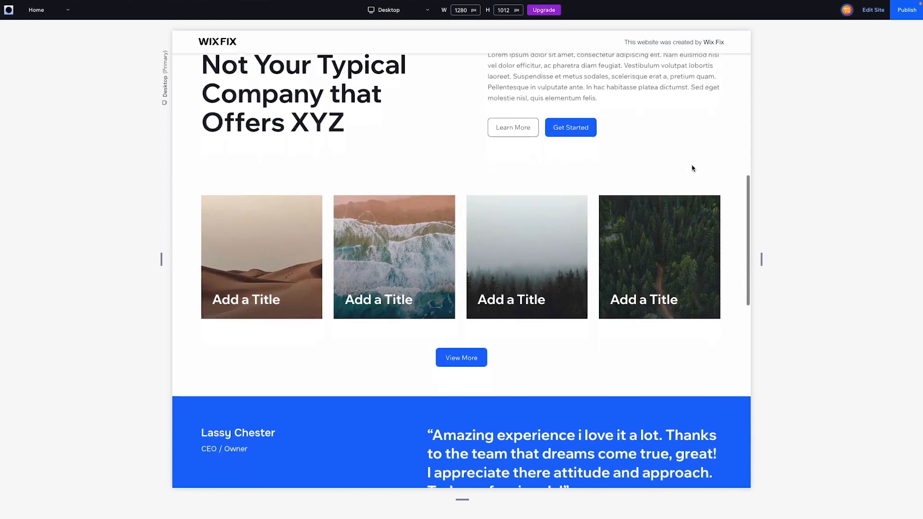
pyautogui.scroll(-5, 693, 168)
pyautogui.scroll(4, 692, 169)
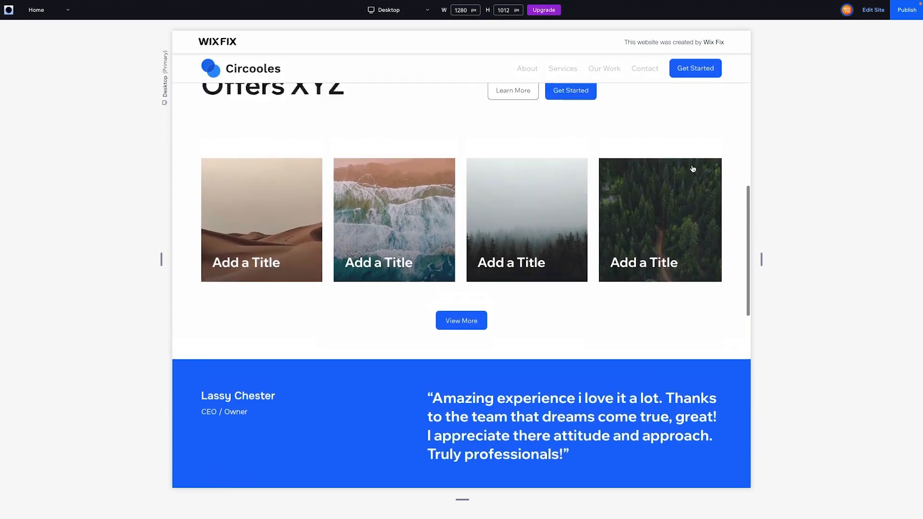
pyautogui.scroll(8, 693, 169)
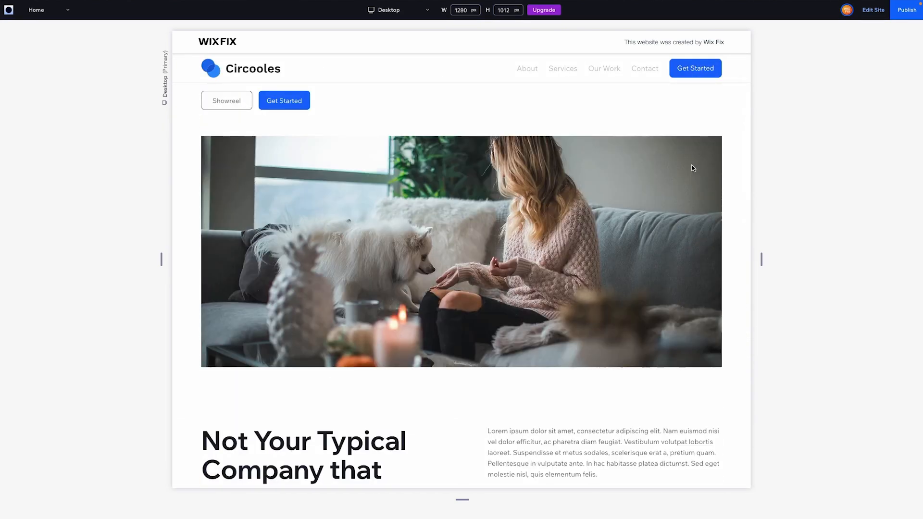